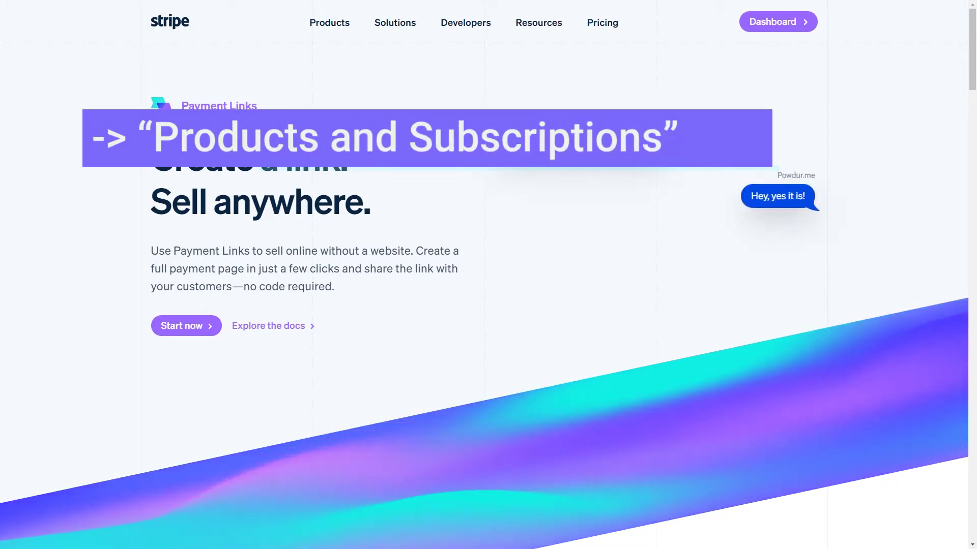
Step: Scroll down through the Payment Links overview, including the How it works section
{"action": "scroll", "coordinate": [359, 331], "scroll_direction": "down", "scroll_amount": 10}
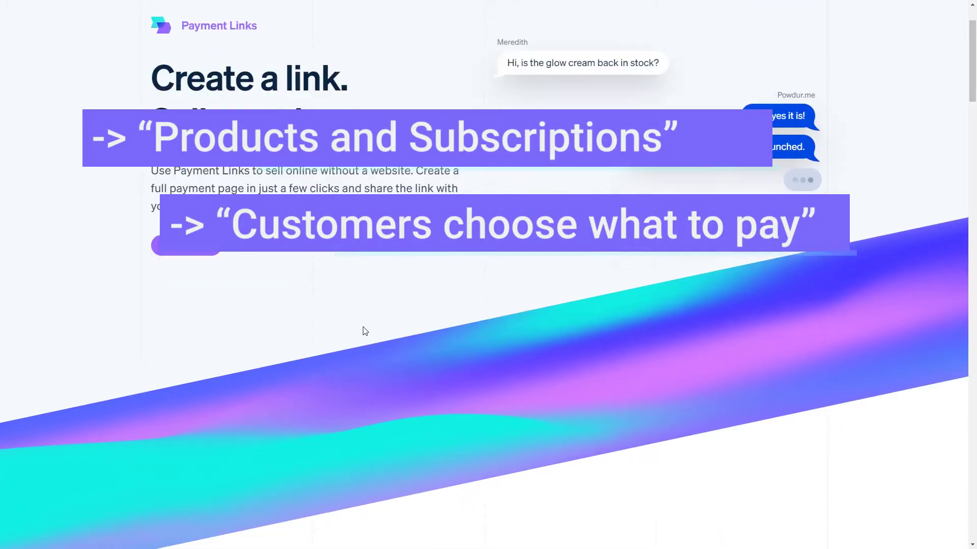
{"action": "scroll", "coordinate": [365, 331], "scroll_direction": "down", "scroll_amount": 2}
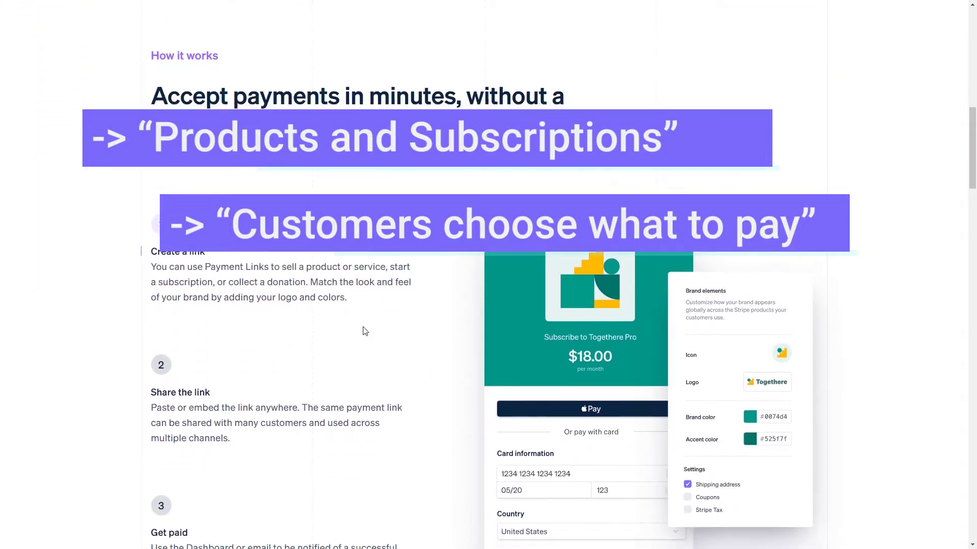
{"action": "scroll", "coordinate": [365, 331], "scroll_direction": "down", "scroll_amount": 2}
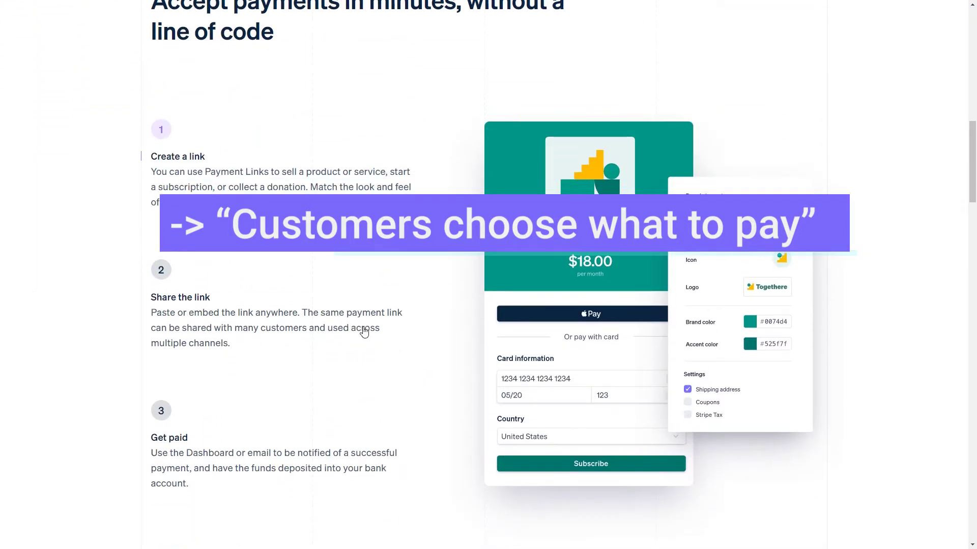
{"action": "scroll", "coordinate": [364, 332], "scroll_direction": "down", "scroll_amount": 1}
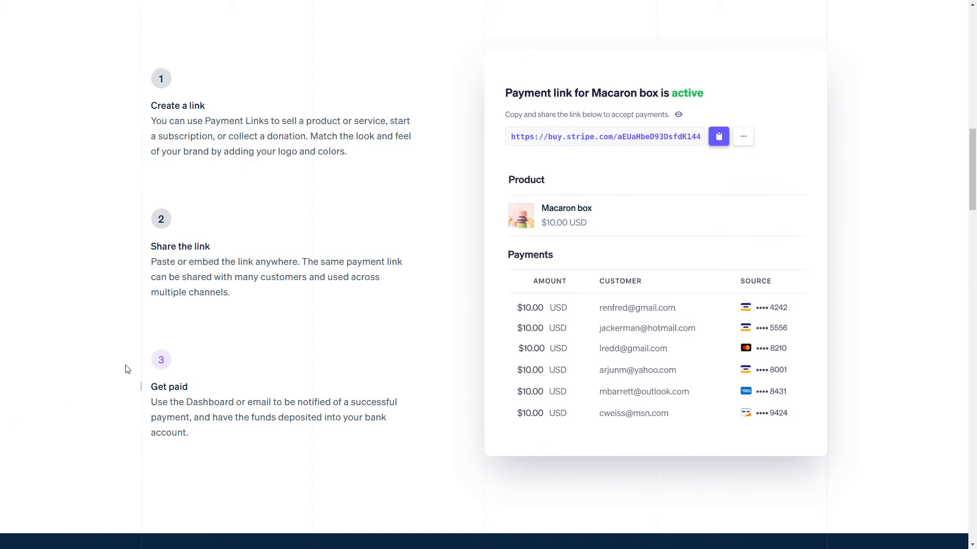
{"action": "scroll", "coordinate": [175, 343], "scroll_direction": "down", "scroll_amount": 9}
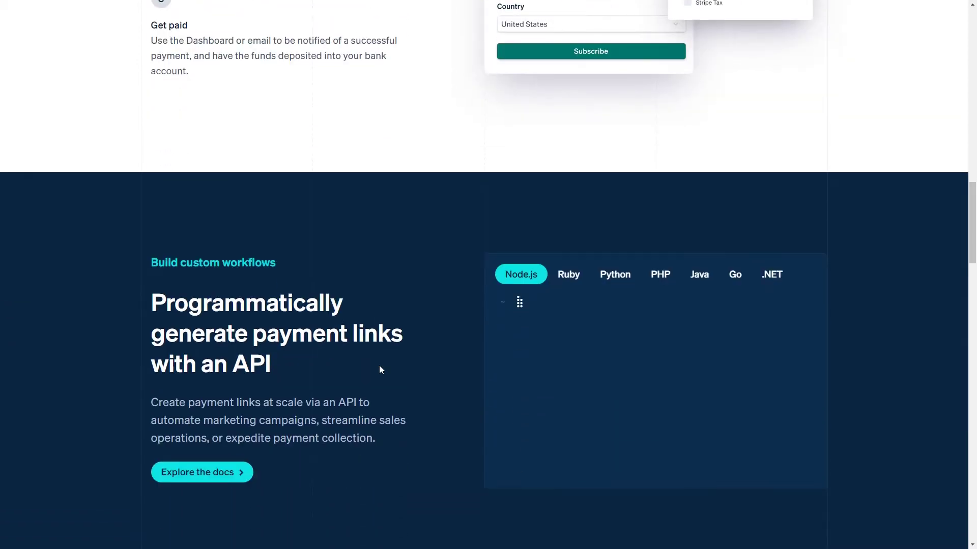
{"action": "scroll", "coordinate": [402, 375], "scroll_direction": "down", "scroll_amount": 2}
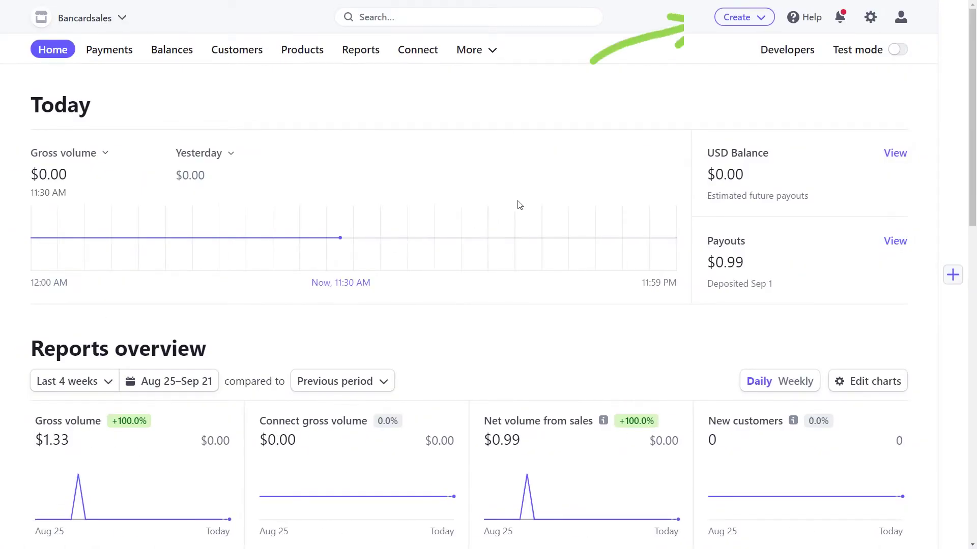
Step: Start a new payment link from the Create menu using the C then L shortcut
{"action": "left_click", "coordinate": [766, 24]}
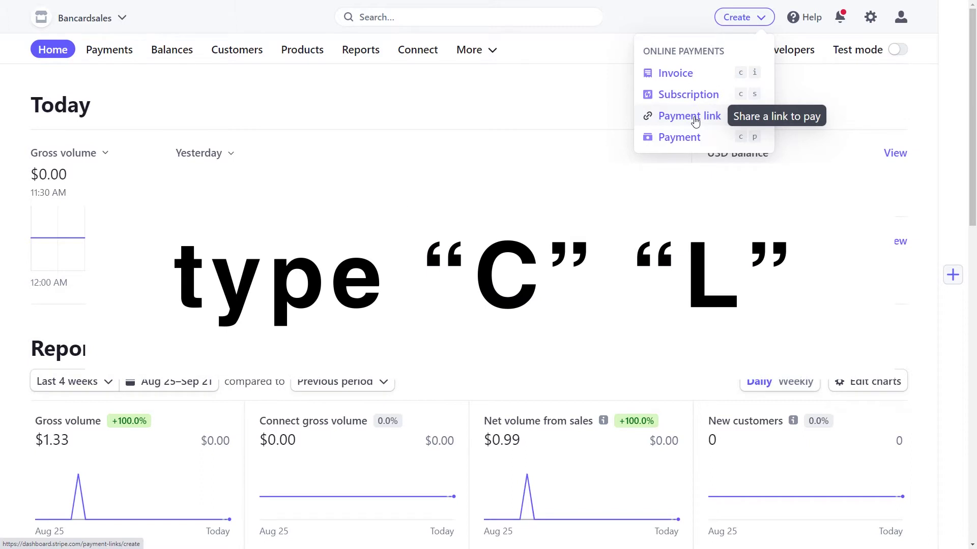
{"action": "key", "text": "c"}
{"action": "key", "text": "l"}
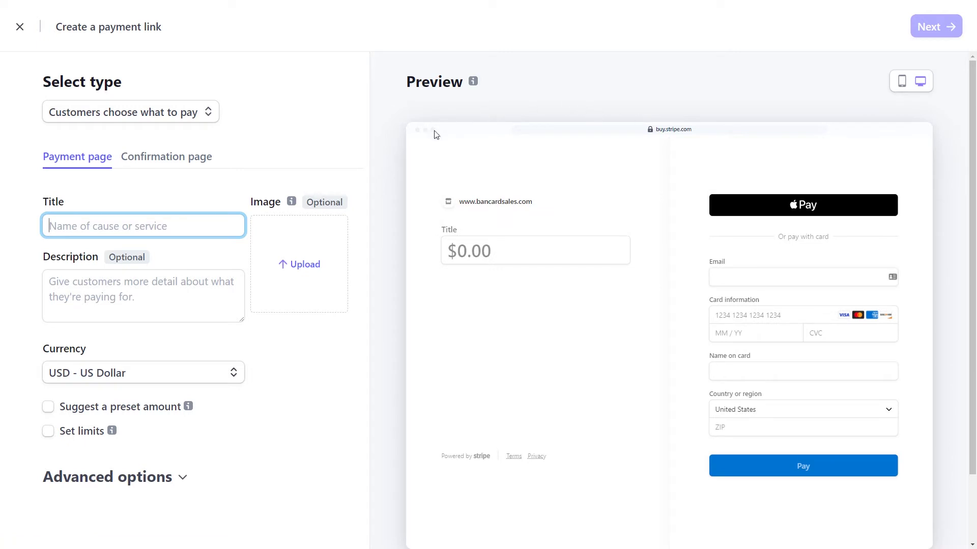
{"action": "left_click", "coordinate": [319, 145]}
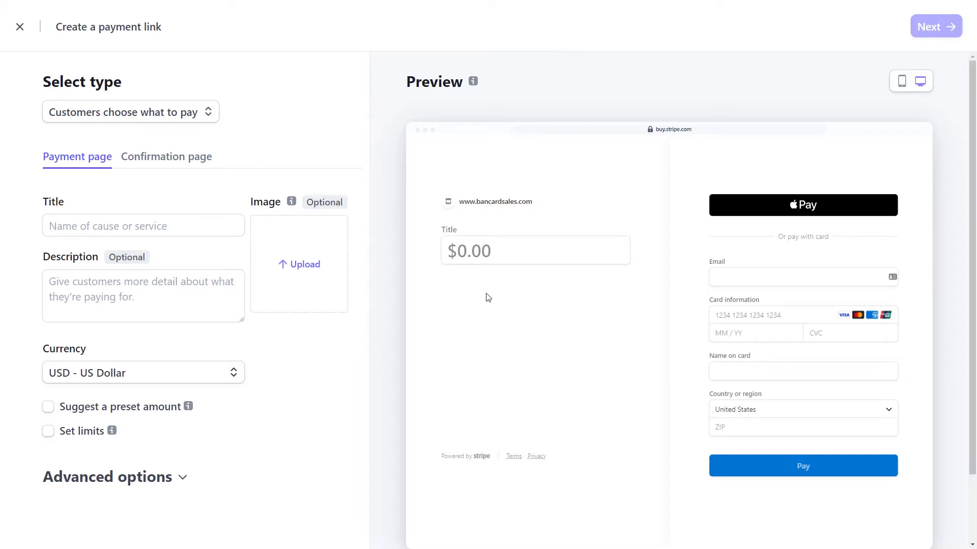
{"action": "left_click", "coordinate": [209, 114]}
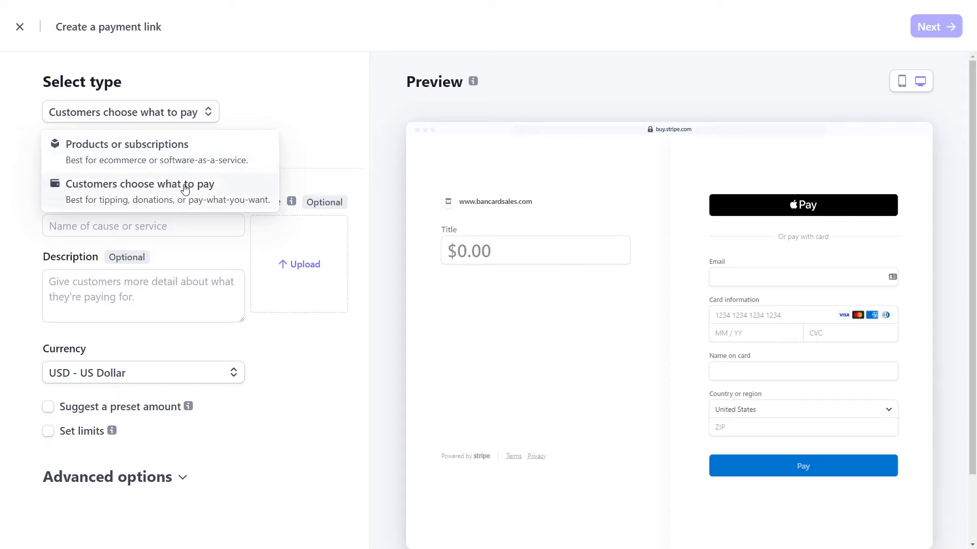
{"action": "left_click", "coordinate": [237, 189]}
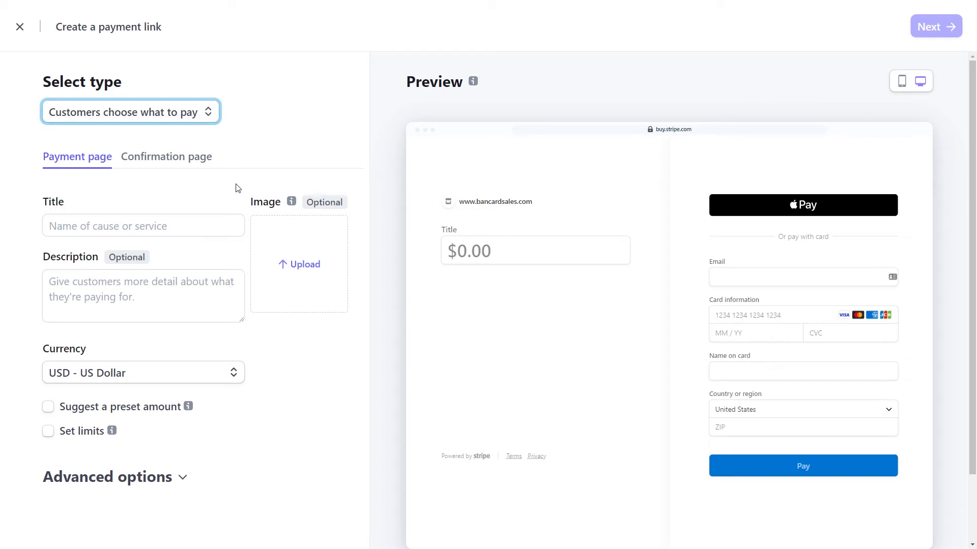
{"action": "left_click", "coordinate": [487, 248]}
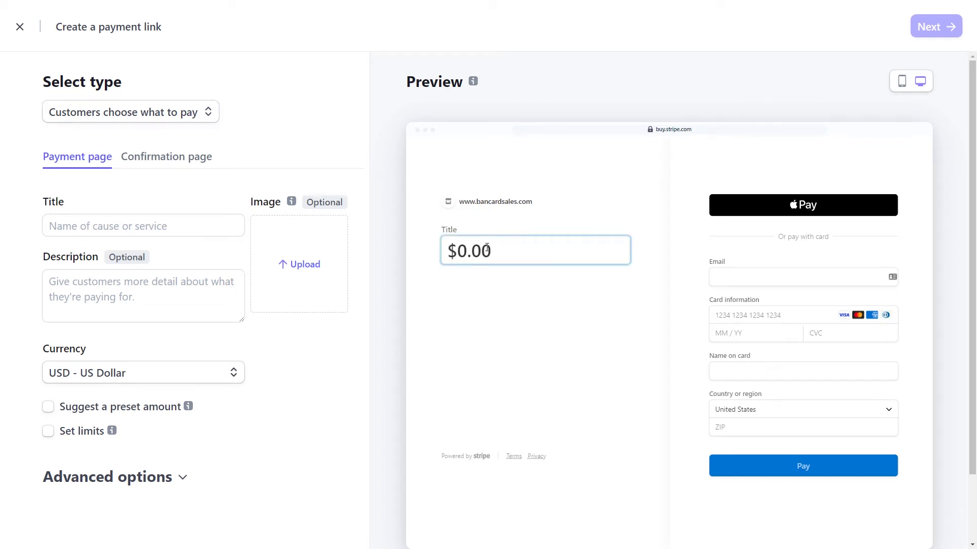
{"action": "left_click", "coordinate": [285, 150]}
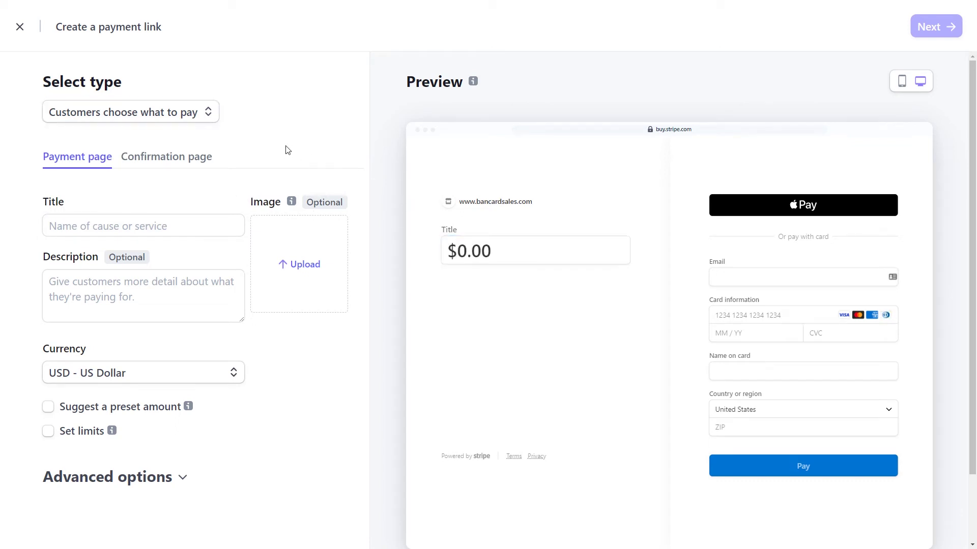
Step: Title the page 'Payment Page for Bancardsales.com Youtube Channel' with description 'Make a donation to our YouTube channel. Thank you!'
{"action": "left_click", "coordinate": [166, 228]}
{"action": "type", "text": "Payment Page for B"}
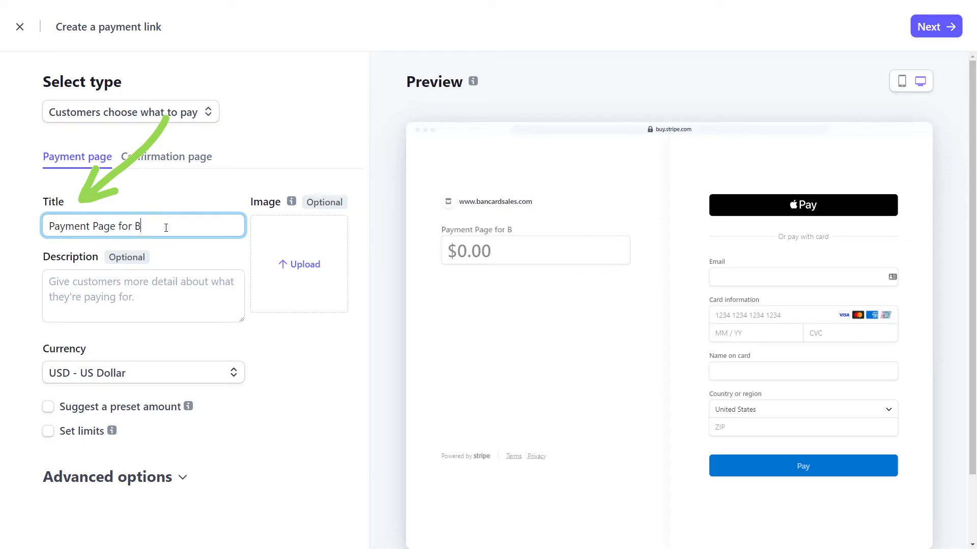
{"action": "type", "text": "ancardsales.c"}
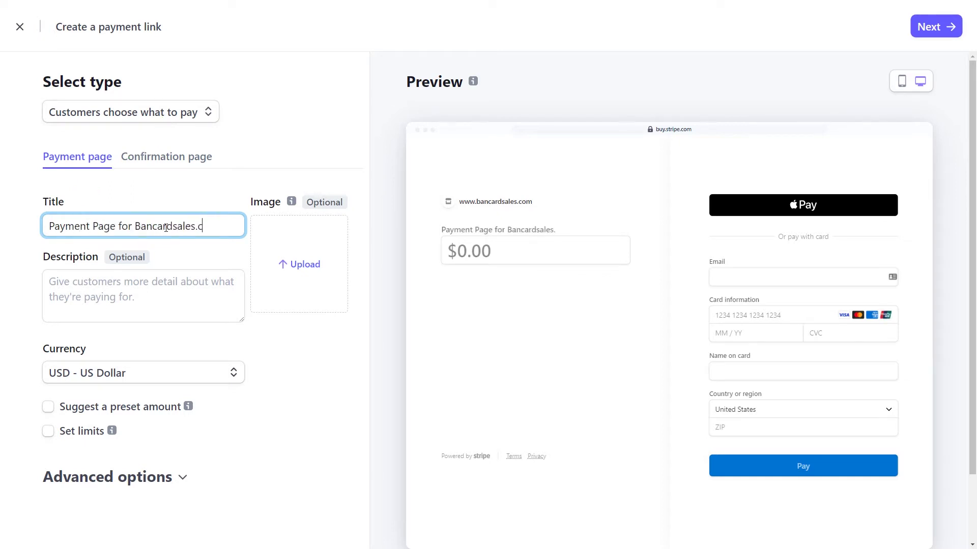
{"action": "type", "text": "om Youtube Channel"}
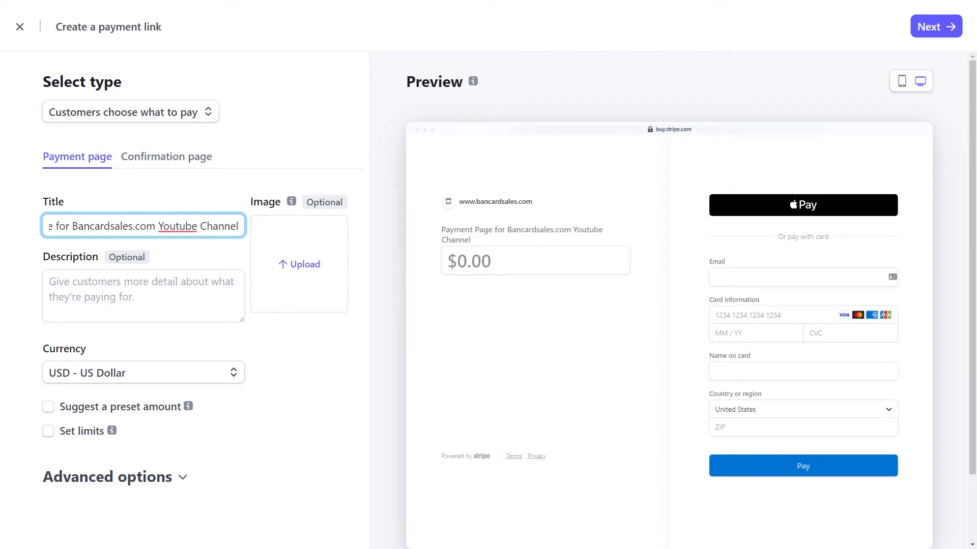
{"action": "left_click", "coordinate": [142, 295]}
{"action": "type", "text": "Make a donation to our YouTube channel. Thank you!"}
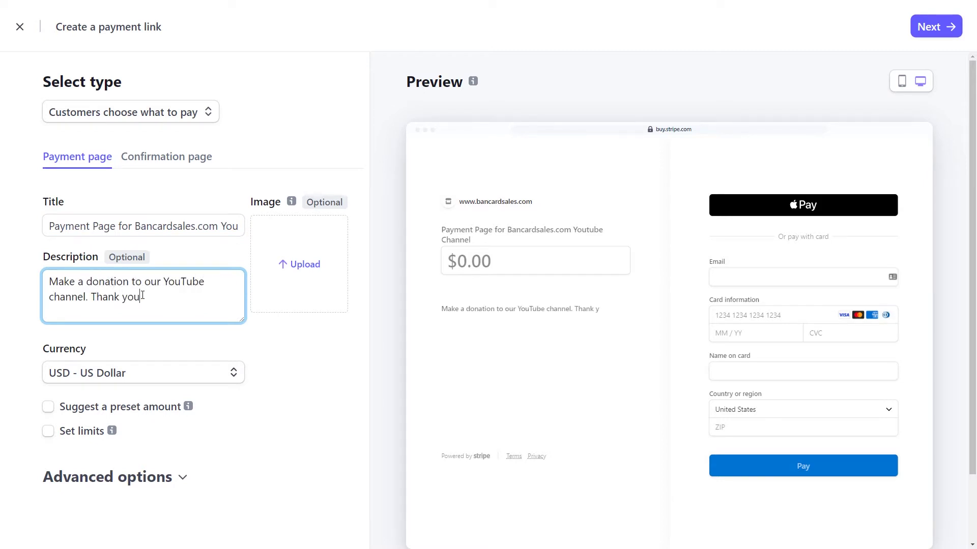
Step: Upload the BancardSales logo as the payment page image
{"action": "left_click", "coordinate": [305, 262]}
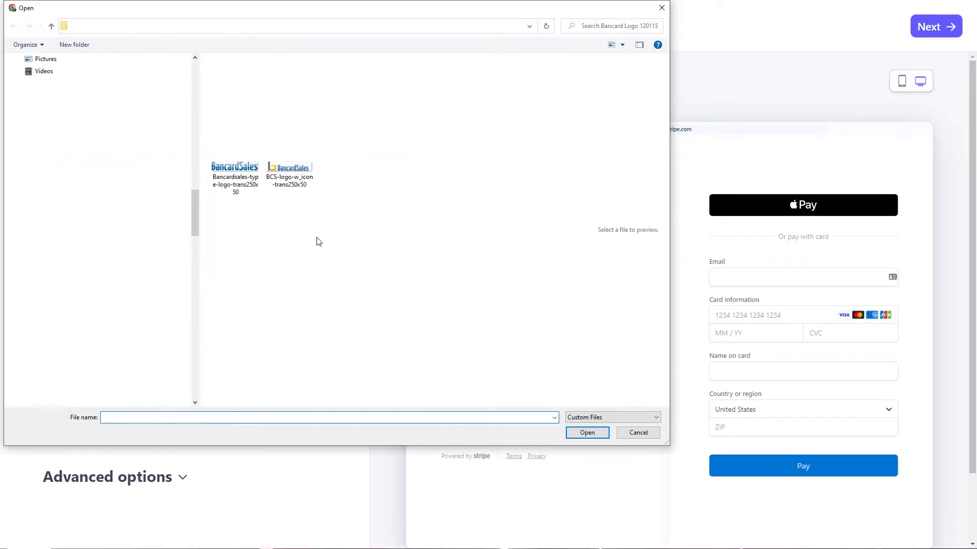
{"action": "double_click", "coordinate": [283, 176]}
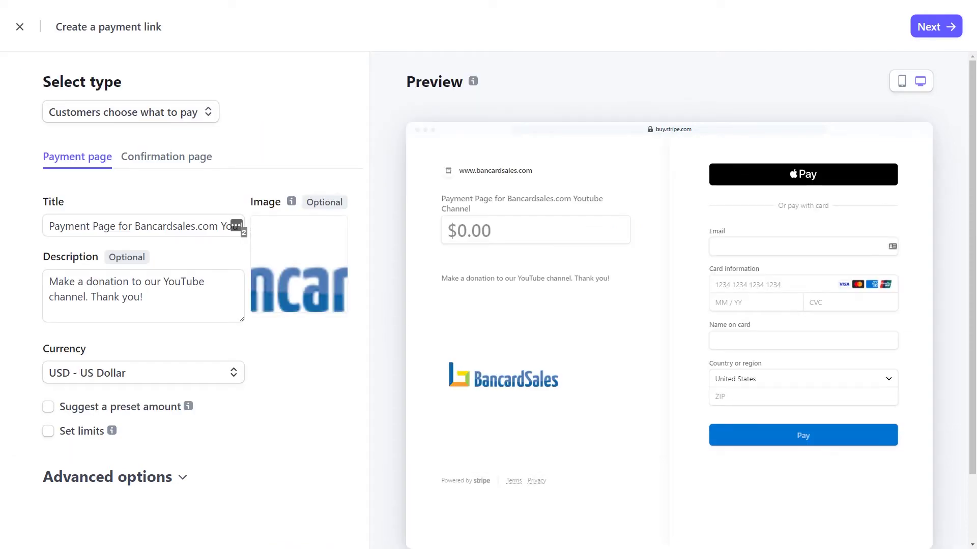
{"action": "left_click", "coordinate": [220, 379]}
Step: Keep USD as the currency and suggest a preset amount of $20.00
{"action": "scroll", "coordinate": [196, 440], "scroll_direction": "down", "scroll_amount": 2}
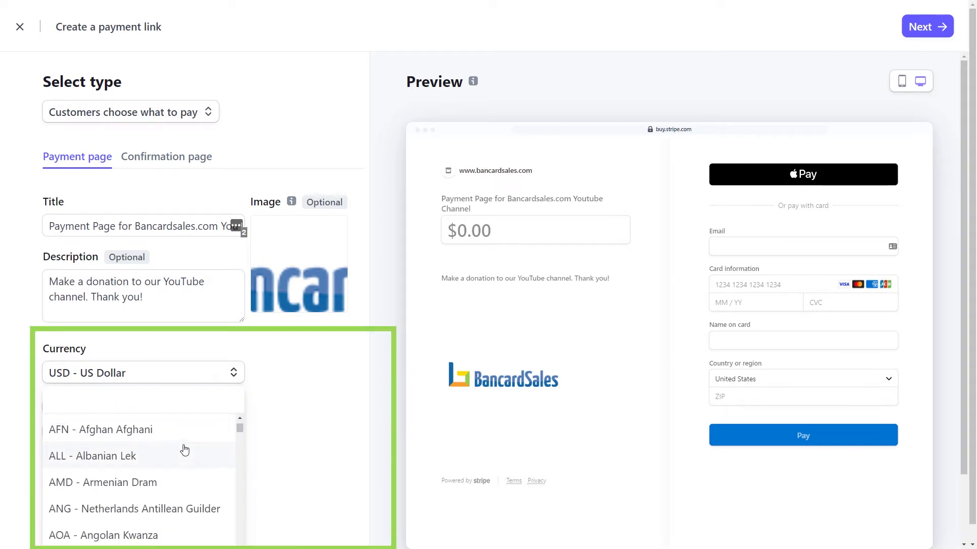
{"action": "left_click", "coordinate": [272, 415]}
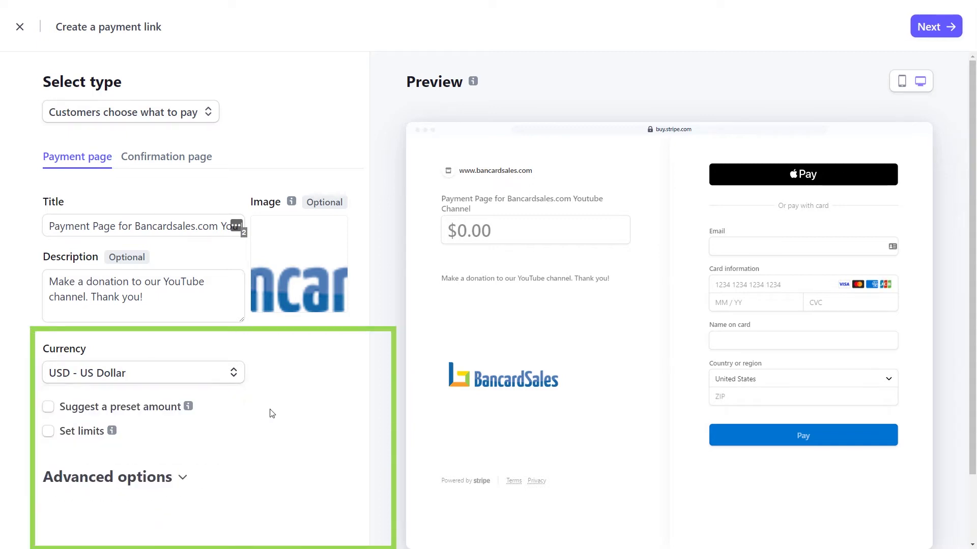
{"action": "left_click", "coordinate": [129, 410]}
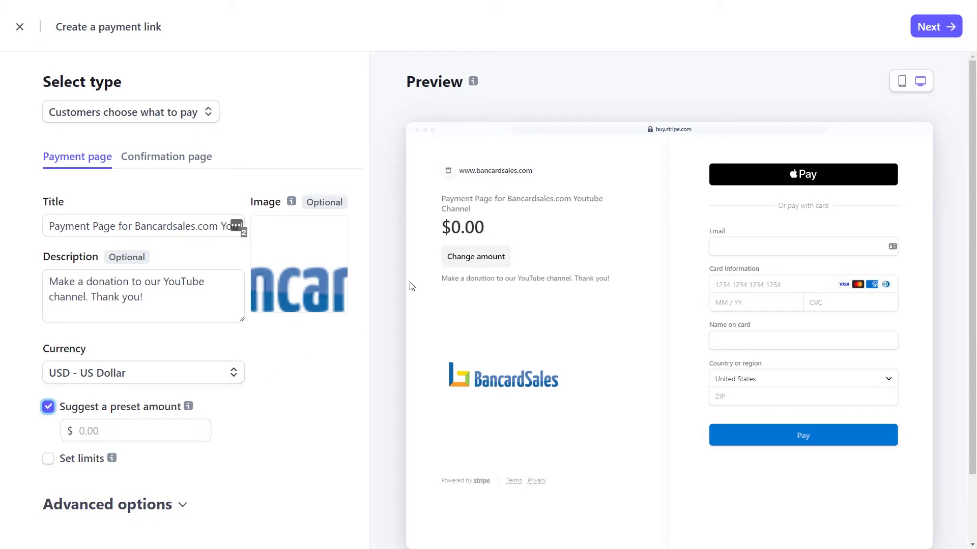
{"action": "left_click", "coordinate": [125, 432]}
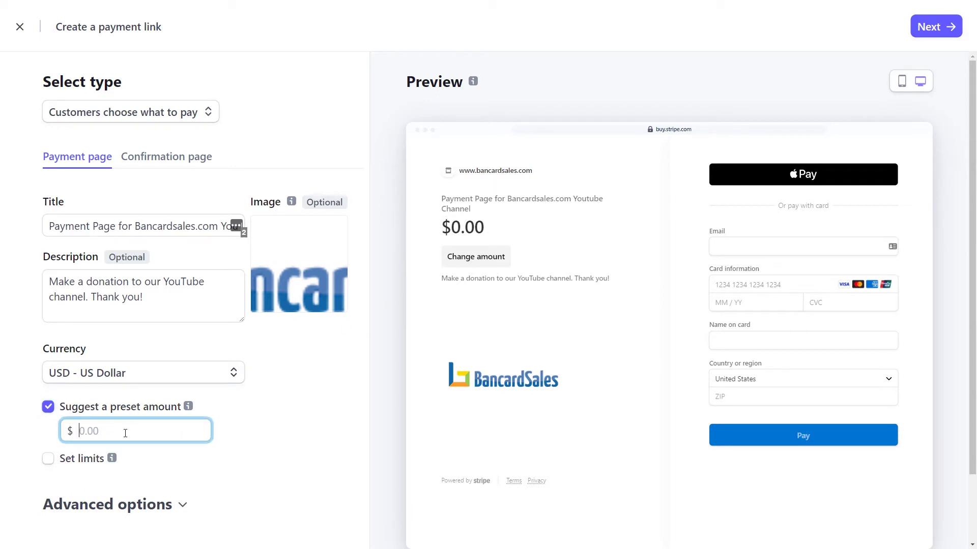
{"action": "type", "text": "20.00"}
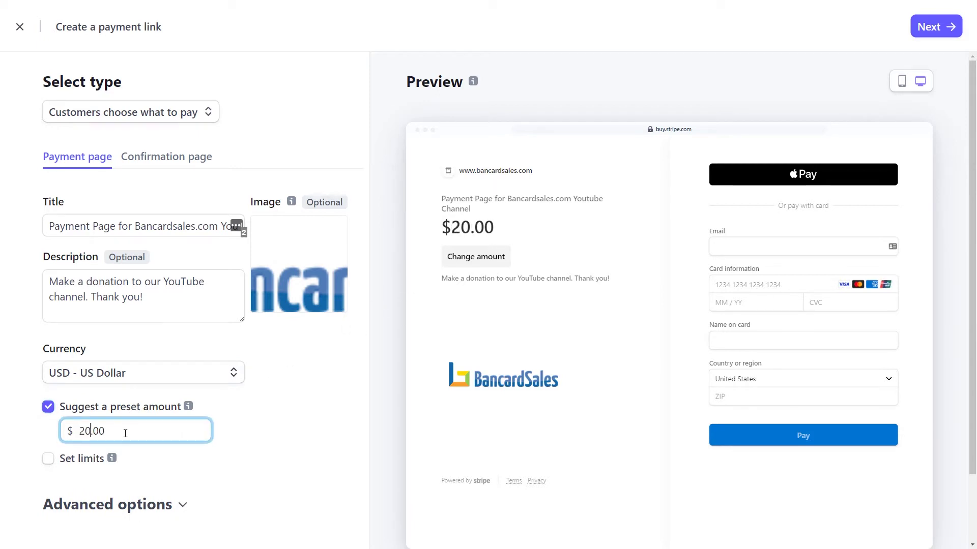
{"action": "left_click", "coordinate": [267, 434]}
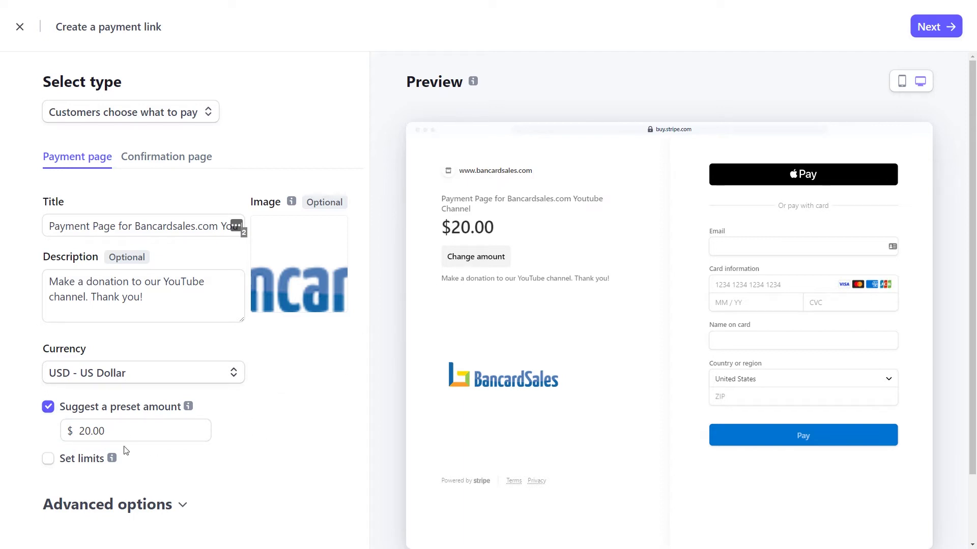
Step: Limit donations to a $0.50 minimum and a $10,000.00 maximum
{"action": "left_click", "coordinate": [76, 460]}
{"action": "scroll", "coordinate": [102, 437], "scroll_direction": "down", "scroll_amount": 2}
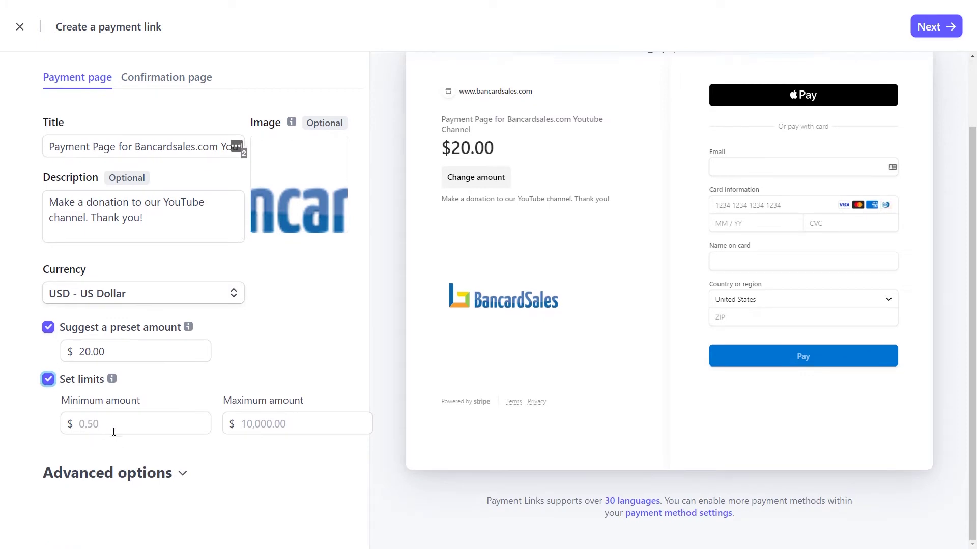
{"action": "left_click", "coordinate": [110, 425]}
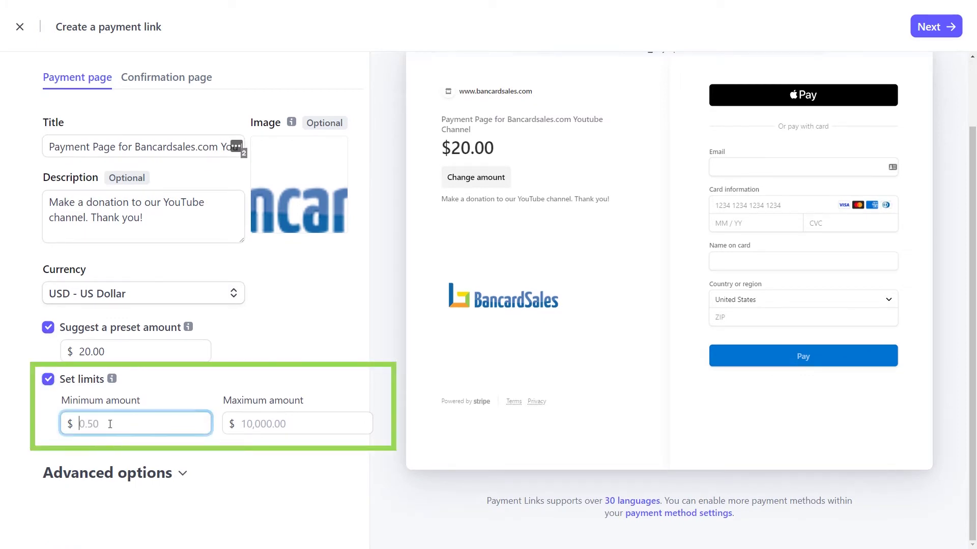
{"action": "type", "text": "0.5"}
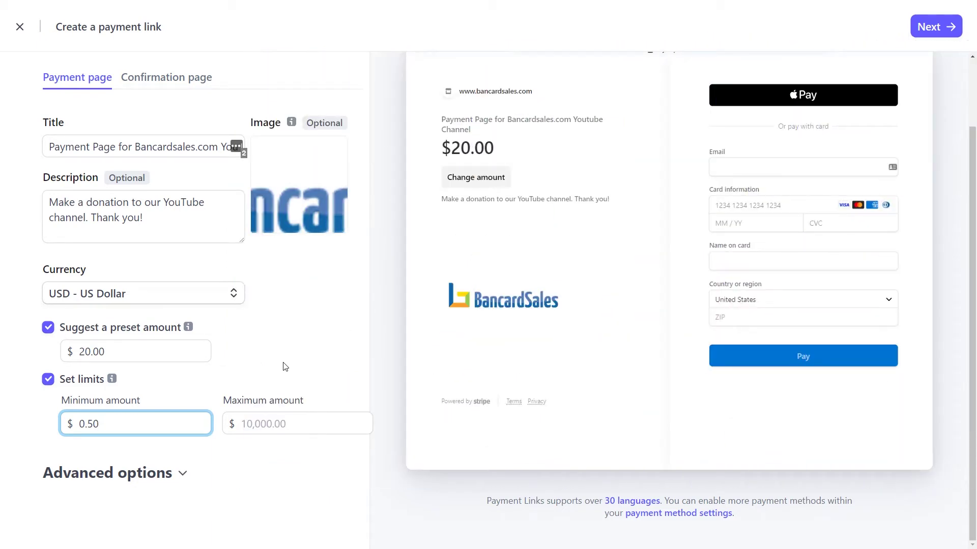
{"action": "left_click", "coordinate": [280, 423]}
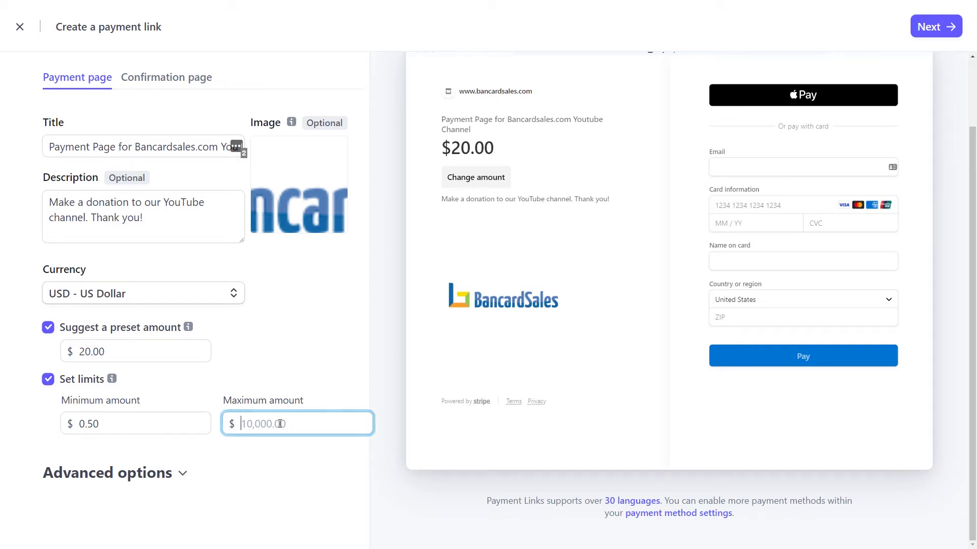
{"action": "type", "text": "10,"}
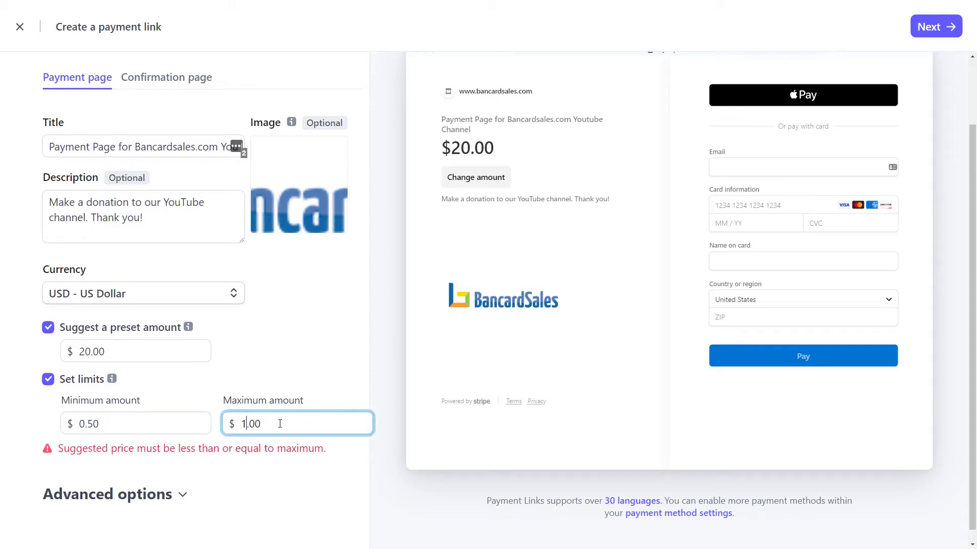
{"action": "type", "text": "000"}
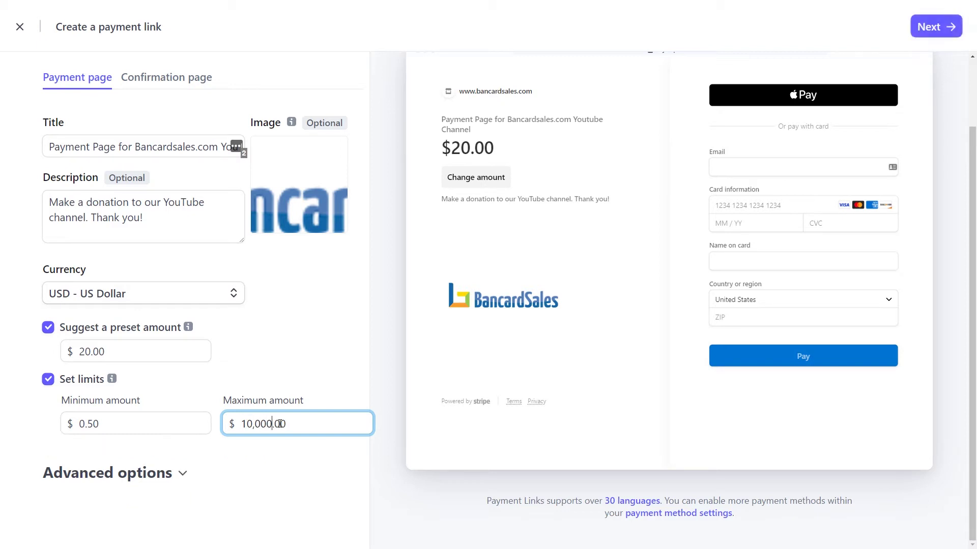
{"action": "left_click", "coordinate": [294, 383]}
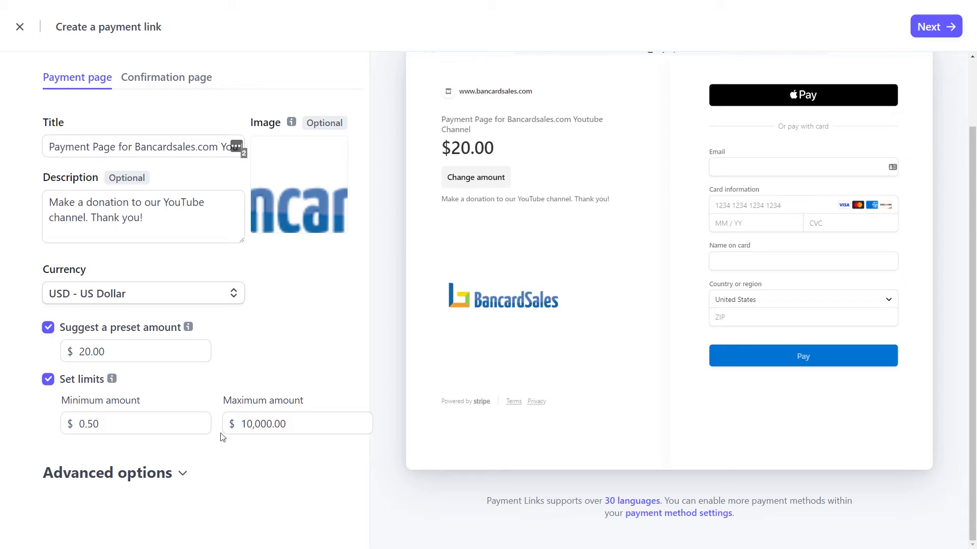
Step: In Advanced options, set the call-to-action button to Donate
{"action": "left_click", "coordinate": [182, 473]}
{"action": "scroll", "coordinate": [175, 448], "scroll_direction": "down", "scroll_amount": 3}
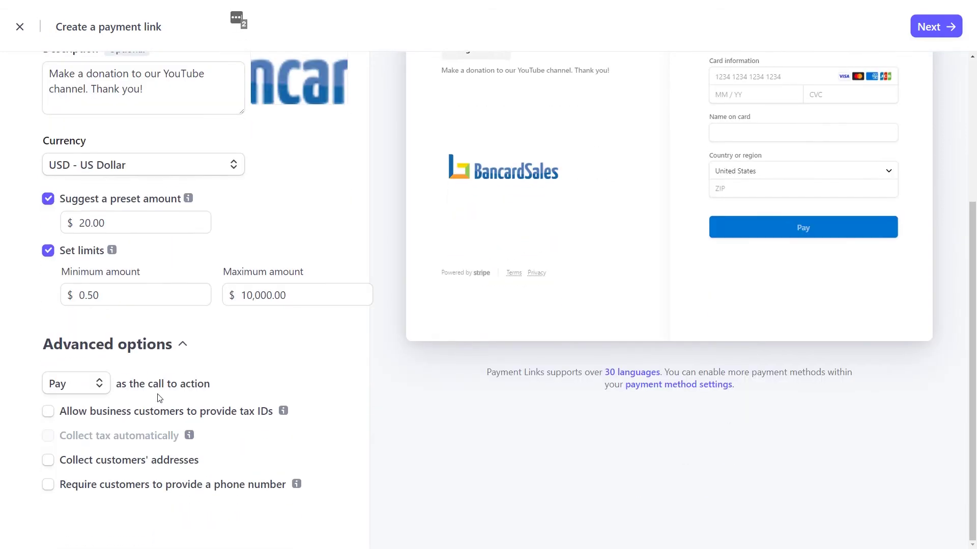
{"action": "left_click", "coordinate": [94, 389]}
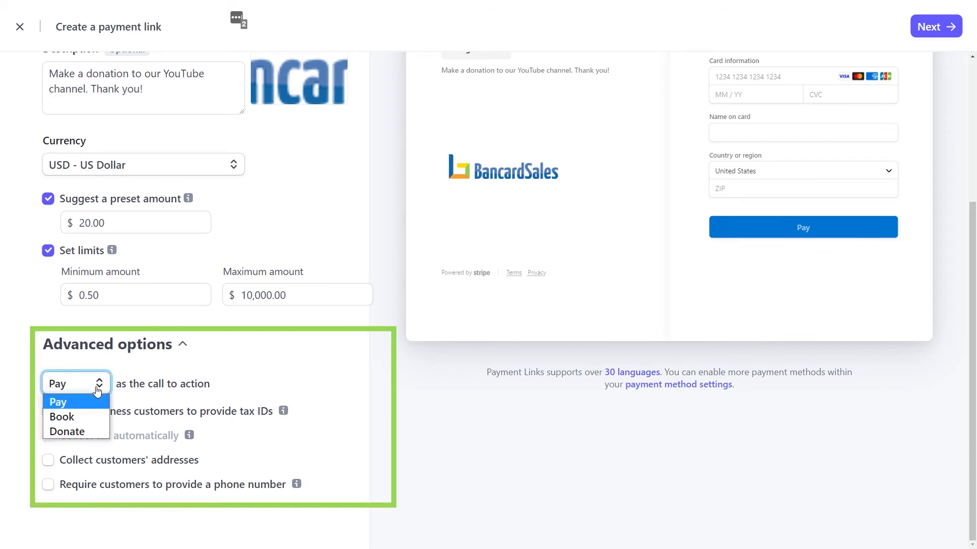
{"action": "left_click", "coordinate": [67, 432]}
{"action": "left_click", "coordinate": [251, 389]}
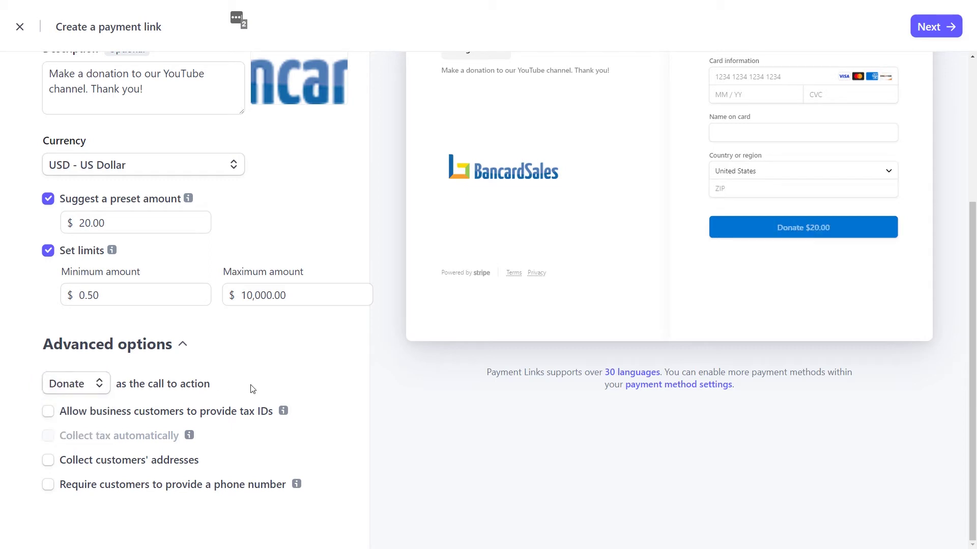
Step: Collect billing and shipping addresses, shipping to Canada, Mexico and the United States
{"action": "left_click", "coordinate": [77, 460]}
{"action": "scroll", "coordinate": [92, 458], "scroll_direction": "down", "scroll_amount": 1}
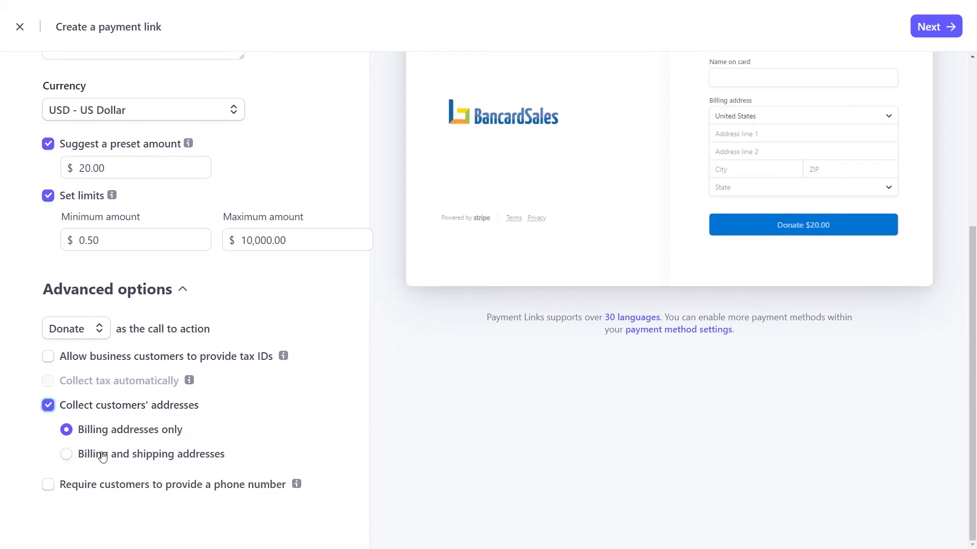
{"action": "left_click", "coordinate": [103, 456]}
{"action": "left_click", "coordinate": [143, 482]}
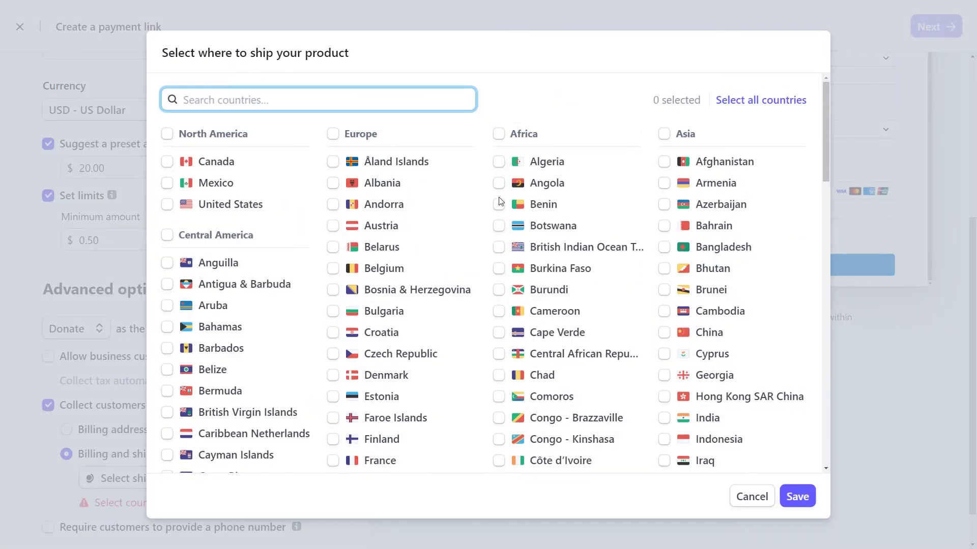
{"action": "left_click", "coordinate": [192, 136]}
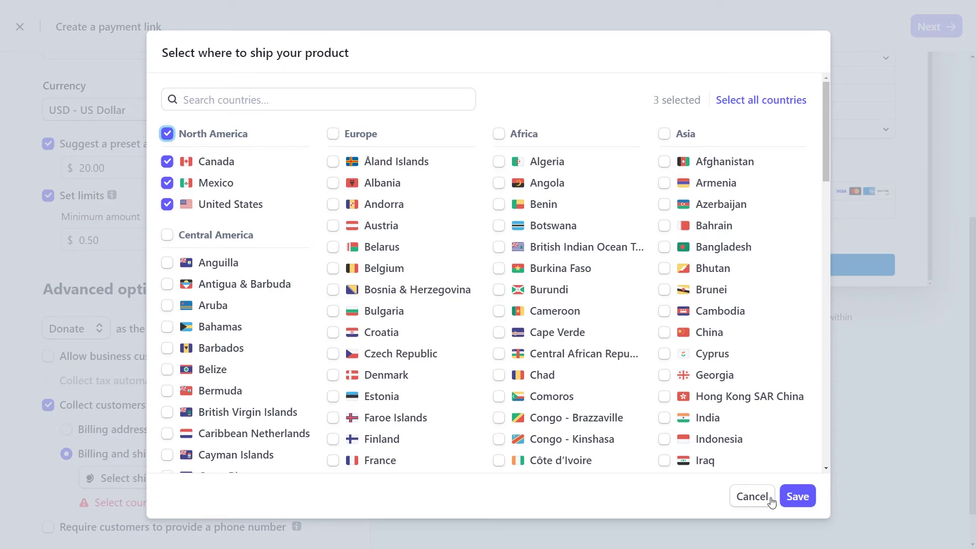
{"action": "left_click", "coordinate": [797, 497]}
Step: Switch to collecting billing addresses only, leaving the phone number not required
{"action": "scroll", "coordinate": [255, 437], "scroll_direction": "down", "scroll_amount": 2}
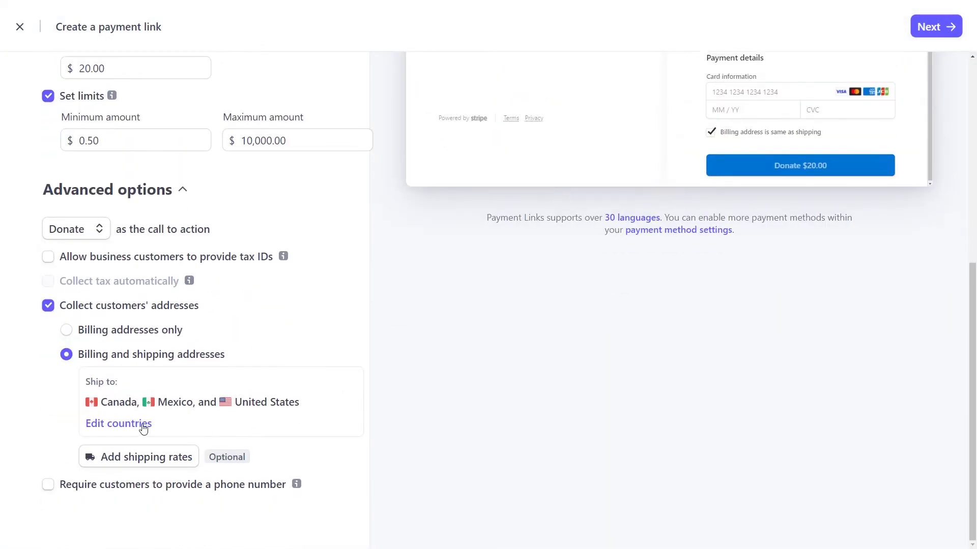
{"action": "left_click", "coordinate": [118, 460]}
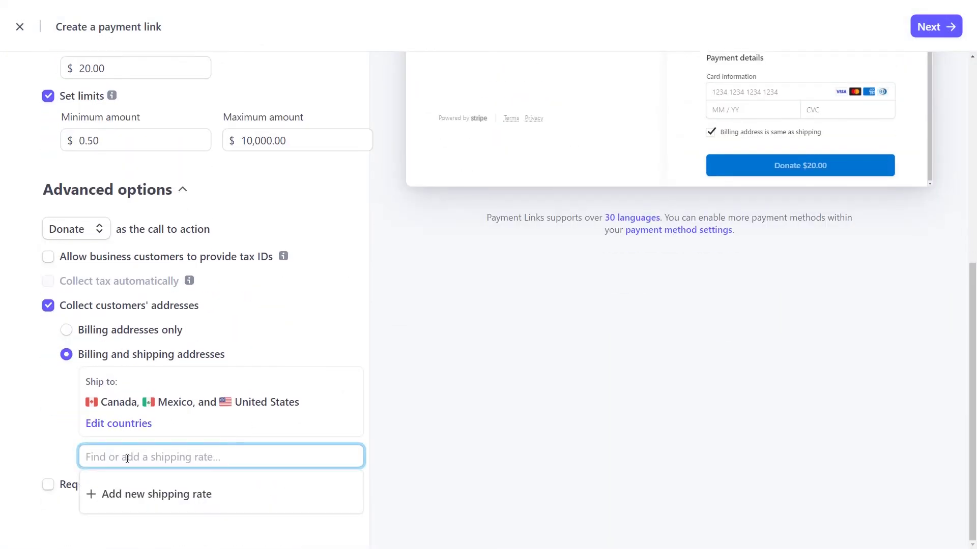
{"action": "left_click", "coordinate": [325, 384]}
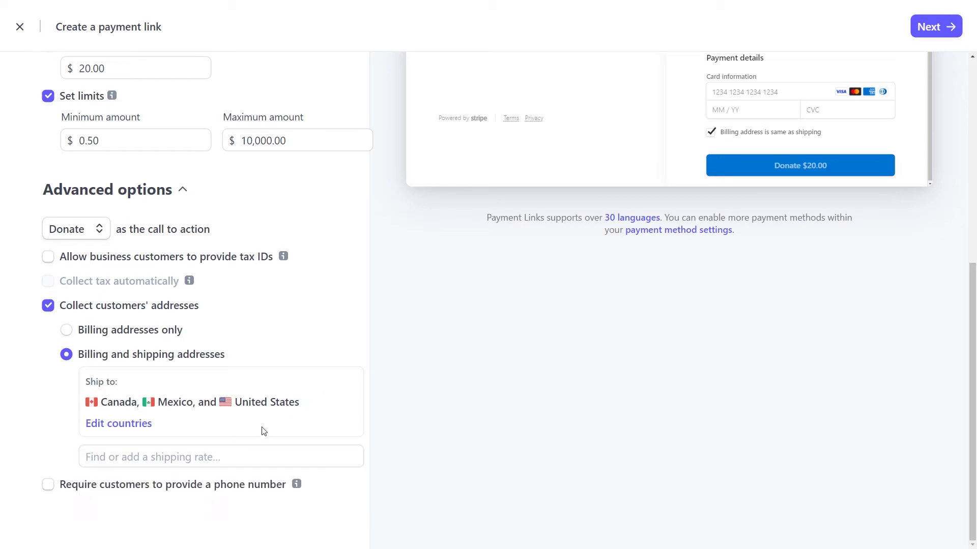
{"action": "left_click", "coordinate": [93, 334]}
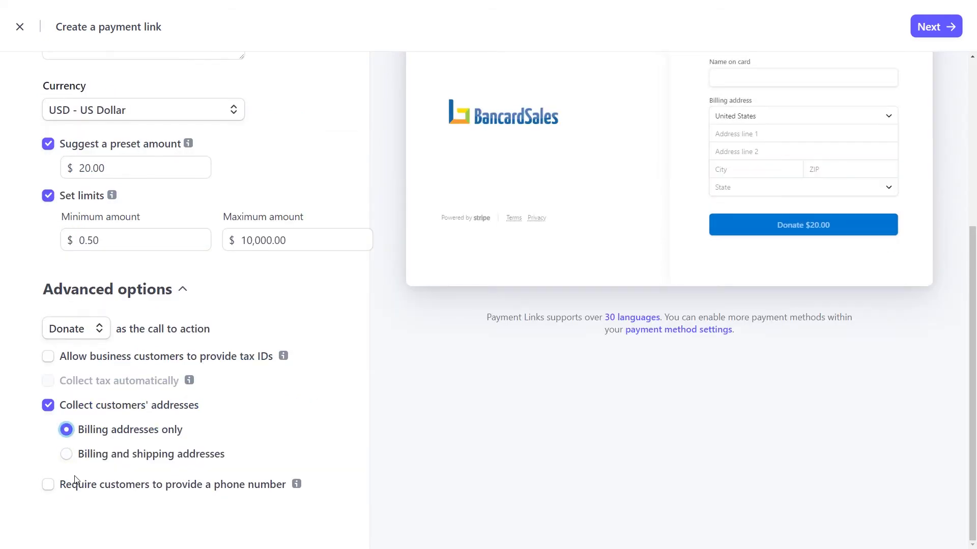
{"action": "left_click", "coordinate": [72, 489]}
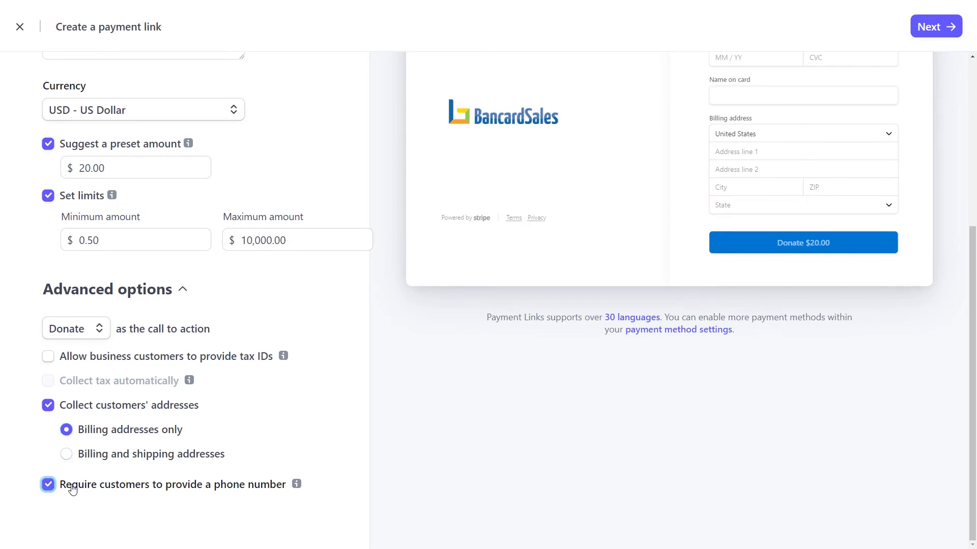
{"action": "left_click", "coordinate": [47, 484]}
{"action": "scroll", "coordinate": [233, 384], "scroll_direction": "up", "scroll_amount": 5}
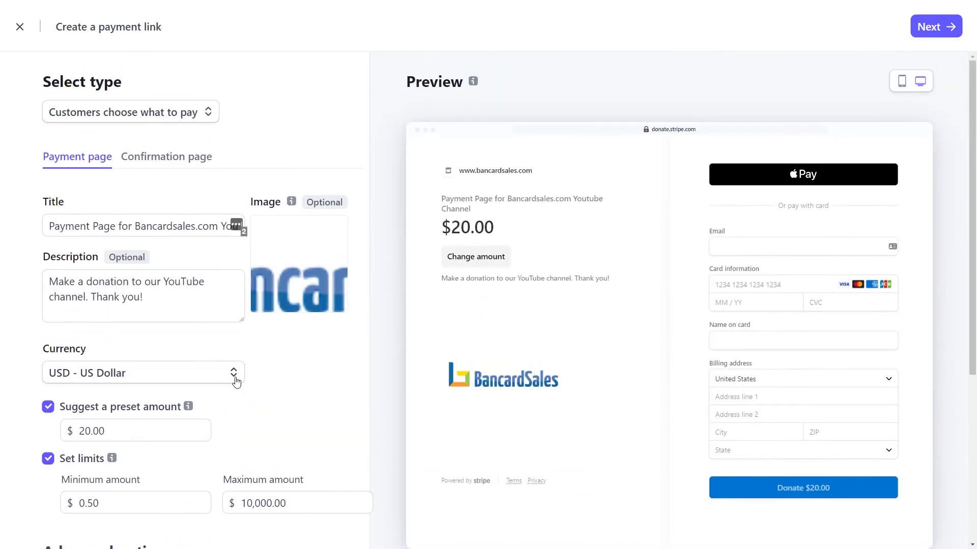
Step: Keep the default 'Thanks for your donation' confirmation page rather than a custom message or redirect
{"action": "left_click", "coordinate": [175, 158]}
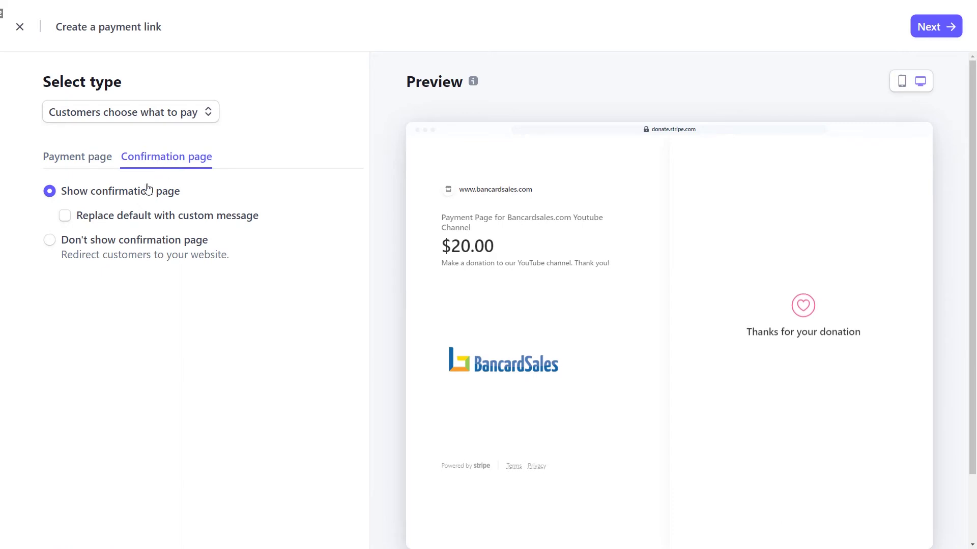
{"action": "left_click", "coordinate": [107, 217]}
{"action": "type", "text": "Type anything right here."}
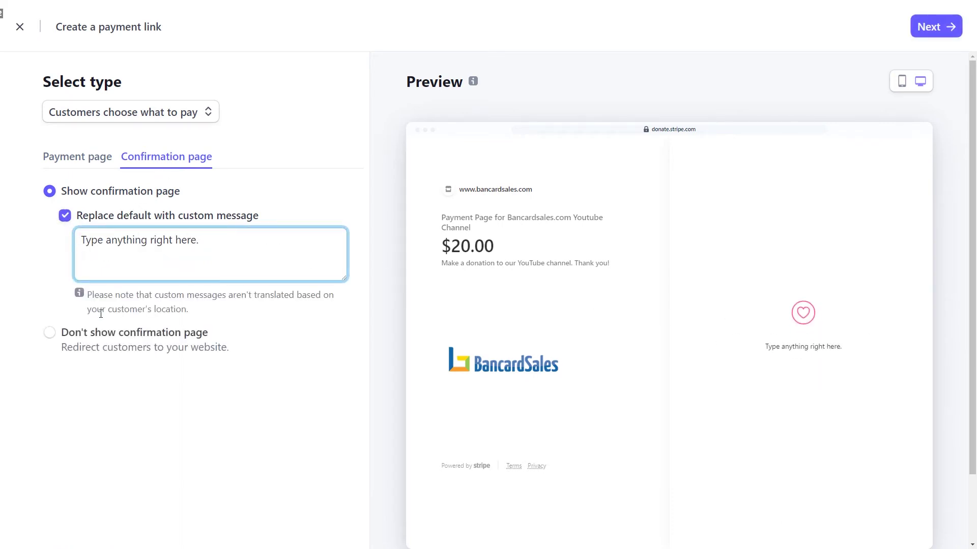
{"action": "left_click", "coordinate": [75, 338]}
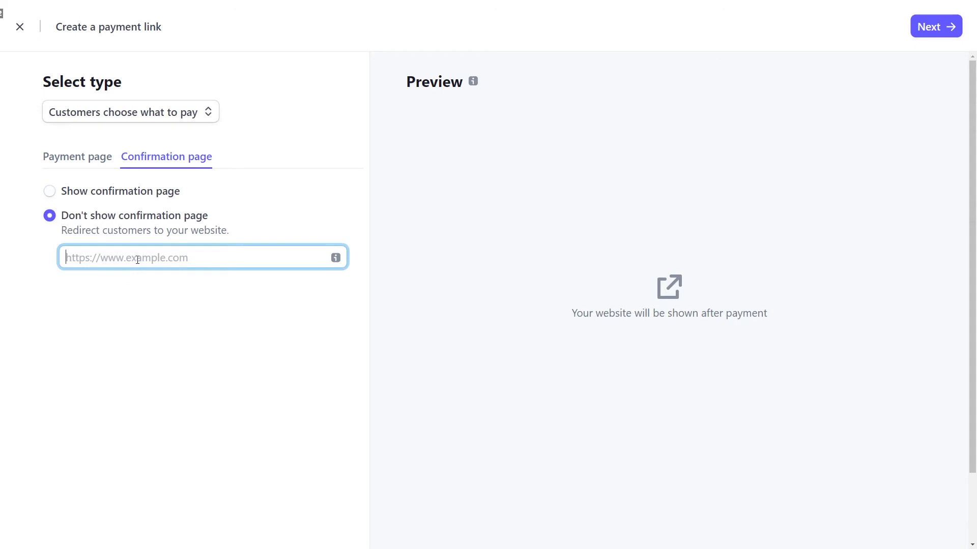
{"action": "type", "text": "www.ba"}
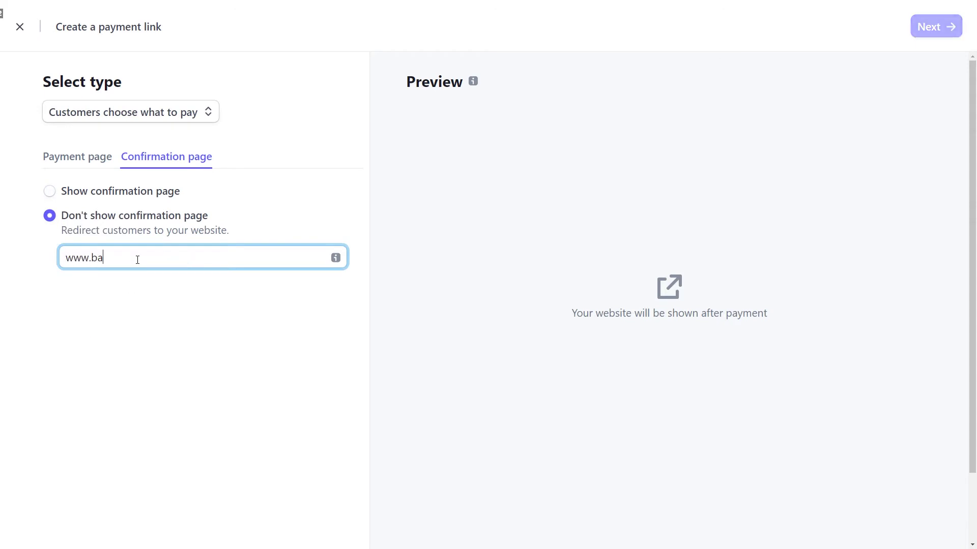
{"action": "type", "text": "ncardsales.com/thankyou"}
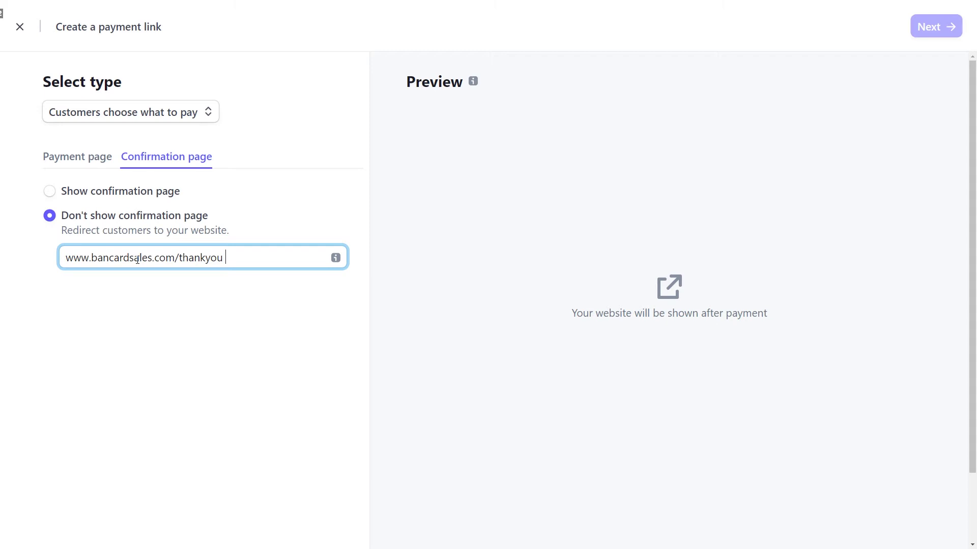
{"action": "left_click", "coordinate": [90, 196]}
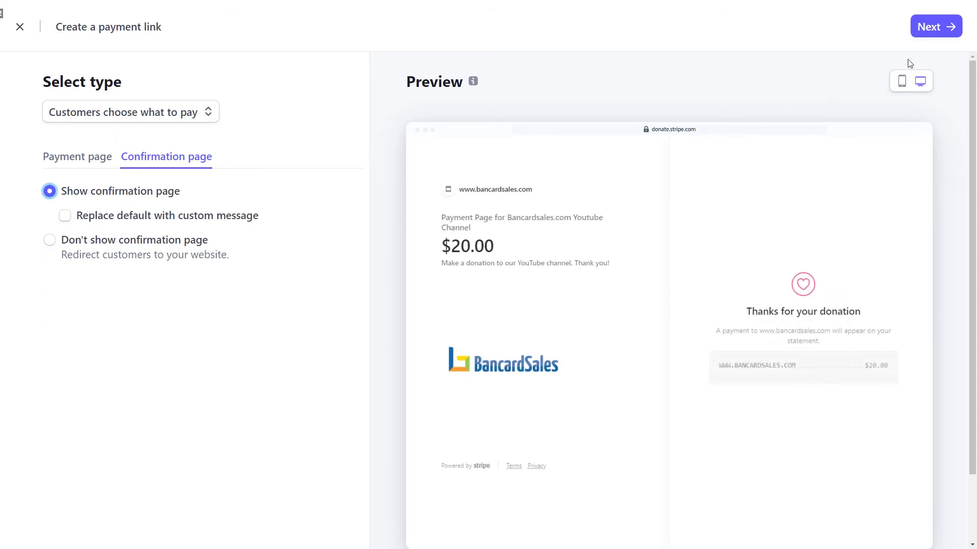
{"action": "left_click", "coordinate": [935, 28]}
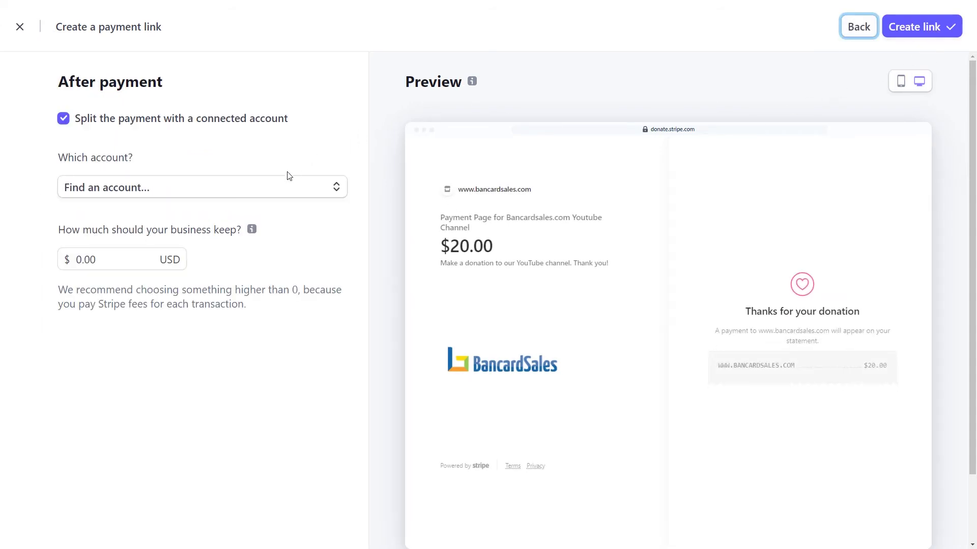
Step: Turn off payment splitting with a connected account and create the donation link
{"action": "left_click", "coordinate": [270, 189]}
{"action": "left_click", "coordinate": [270, 191]}
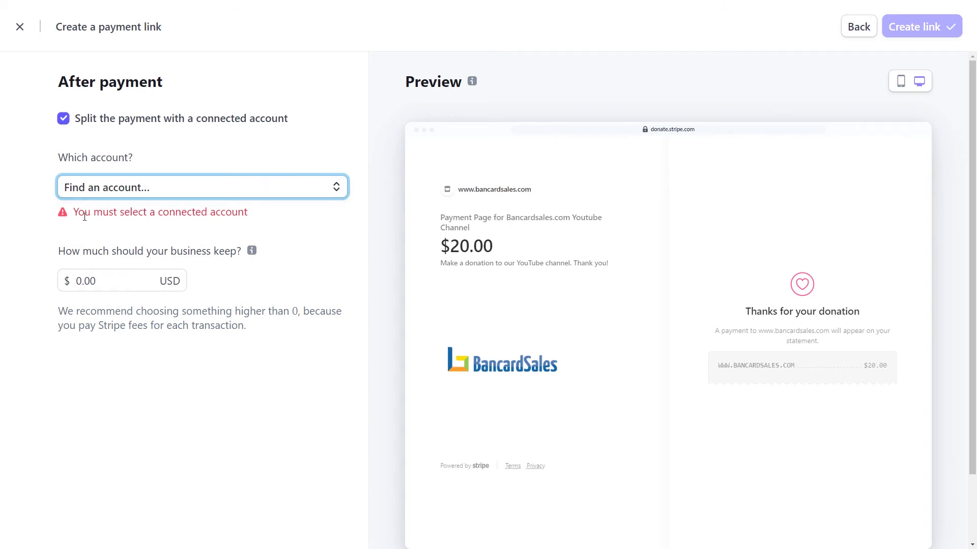
{"action": "left_click", "coordinate": [257, 218]}
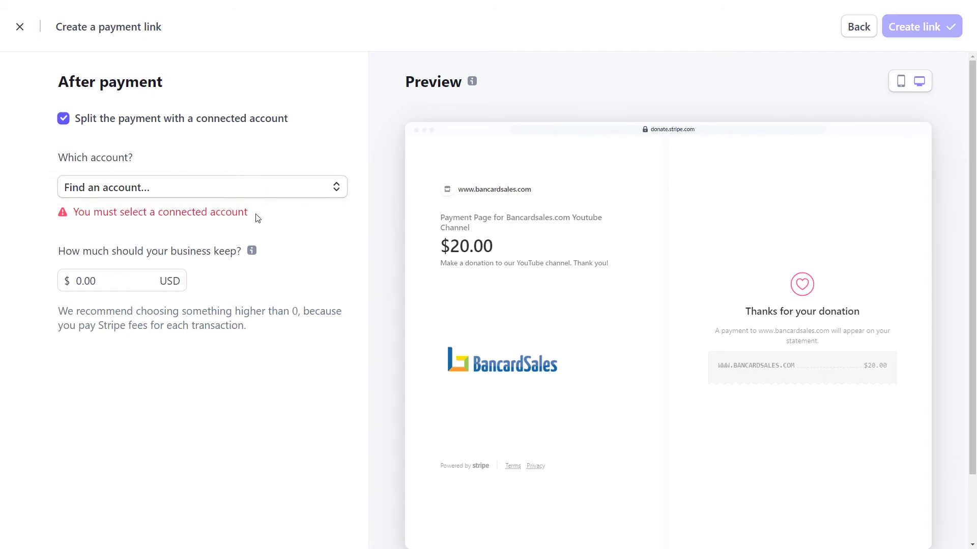
{"action": "left_click", "coordinate": [84, 125]}
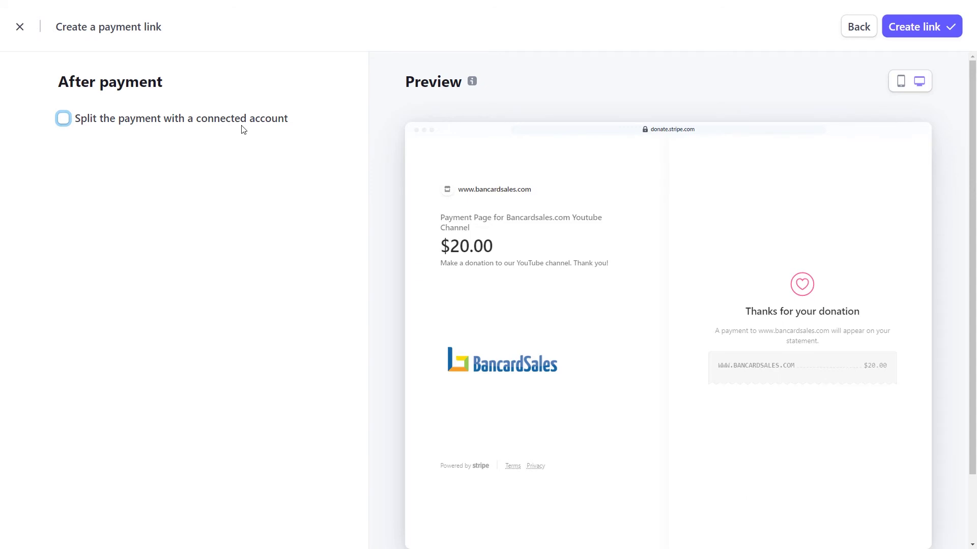
{"action": "left_click", "coordinate": [928, 29]}
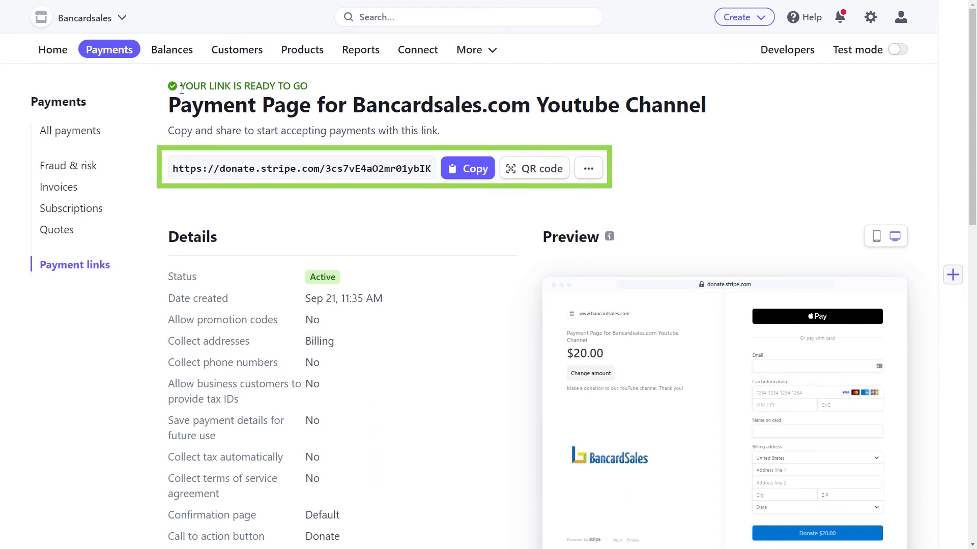
Step: Copy the donate.stripe.com link URL and show the link's more-options menu
{"action": "left_click_drag", "start_coordinate": [181, 88], "coordinate": [326, 95]}
{"action": "left_click", "coordinate": [326, 95]}
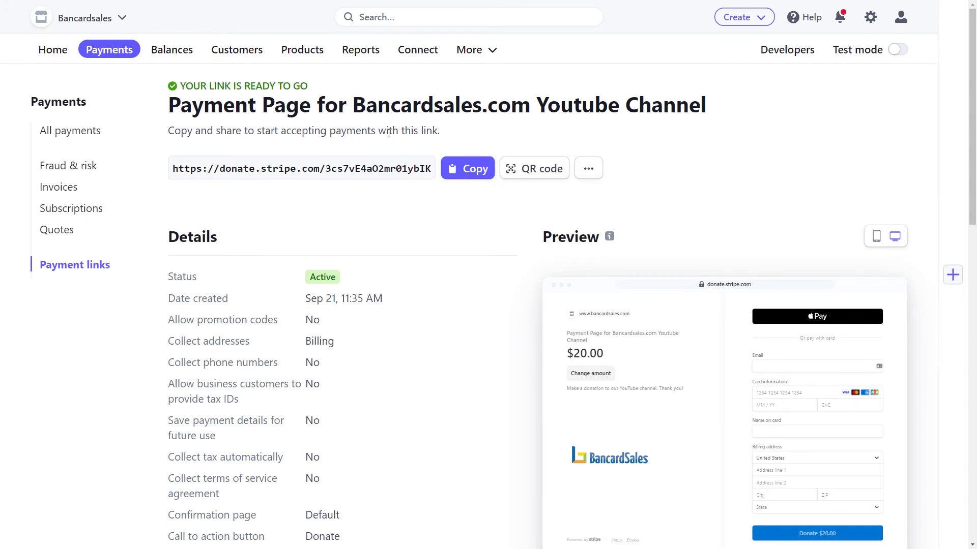
{"action": "left_click", "coordinate": [469, 174]}
{"action": "scroll", "coordinate": [499, 235], "scroll_direction": "down", "scroll_amount": 3}
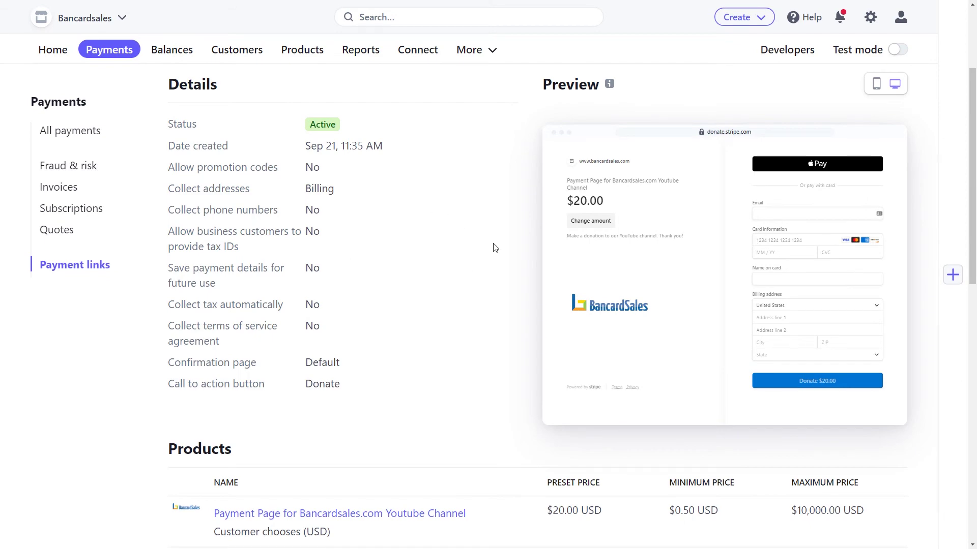
{"action": "scroll", "coordinate": [489, 252], "scroll_direction": "up", "scroll_amount": 3}
{"action": "left_click", "coordinate": [589, 173]}
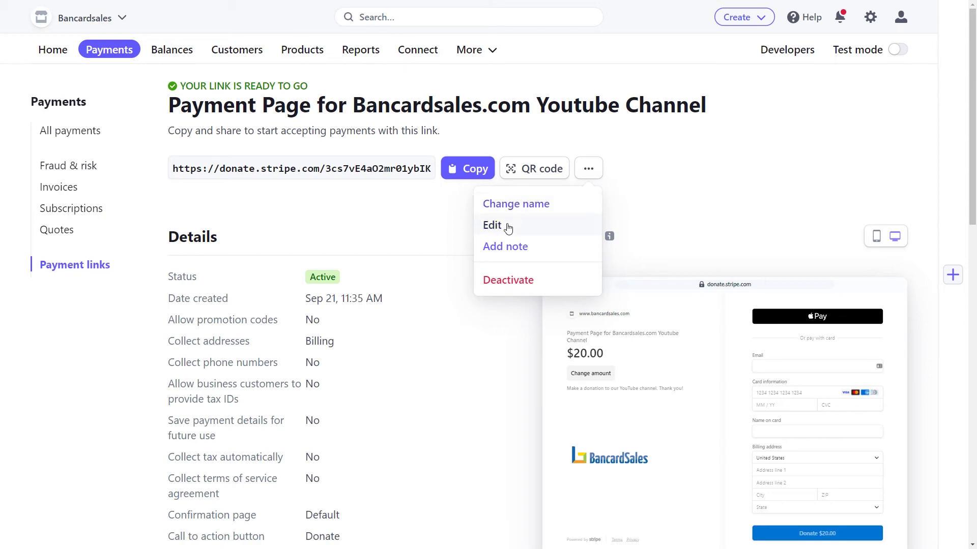
Step: On the live checkout page, turn the $20.00 preset donation into an editable amount
{"action": "left_click", "coordinate": [430, 241]}
{"action": "scroll", "coordinate": [458, 258], "scroll_direction": "down", "scroll_amount": 5}
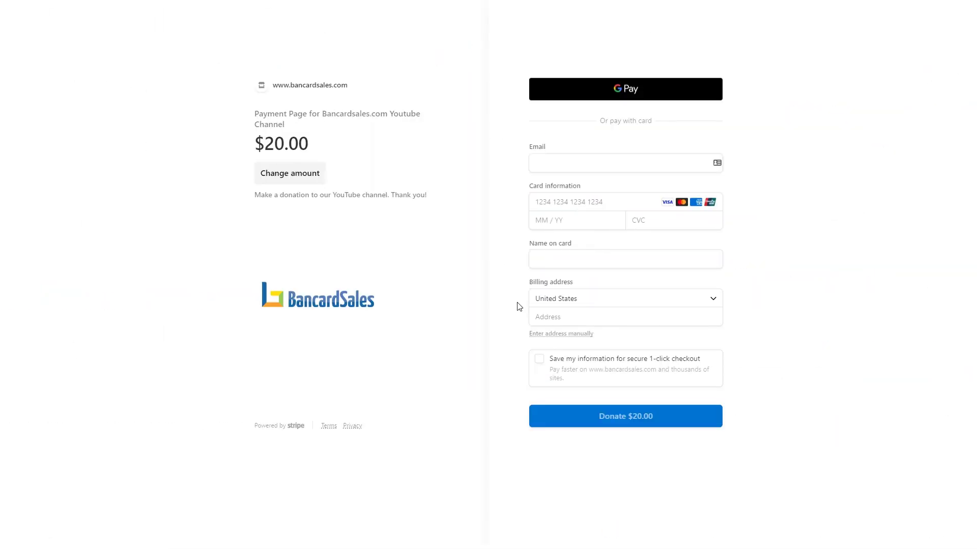
{"action": "left_click", "coordinate": [297, 174]}
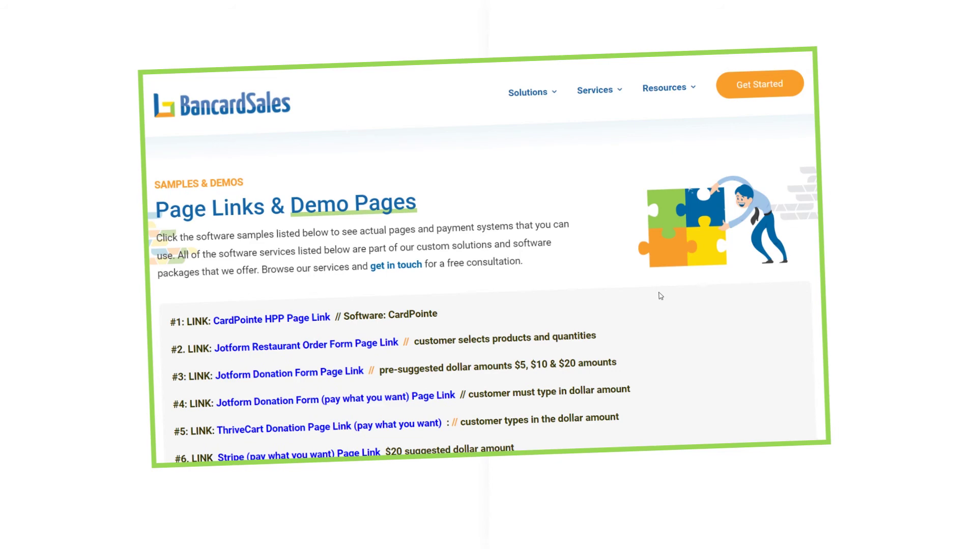
Step: Open link #6, Stripe (pay what you want) with its $20 suggested amount, from Page Links & Demo Pages
{"action": "scroll", "coordinate": [660, 296], "scroll_direction": "down", "scroll_amount": 5}
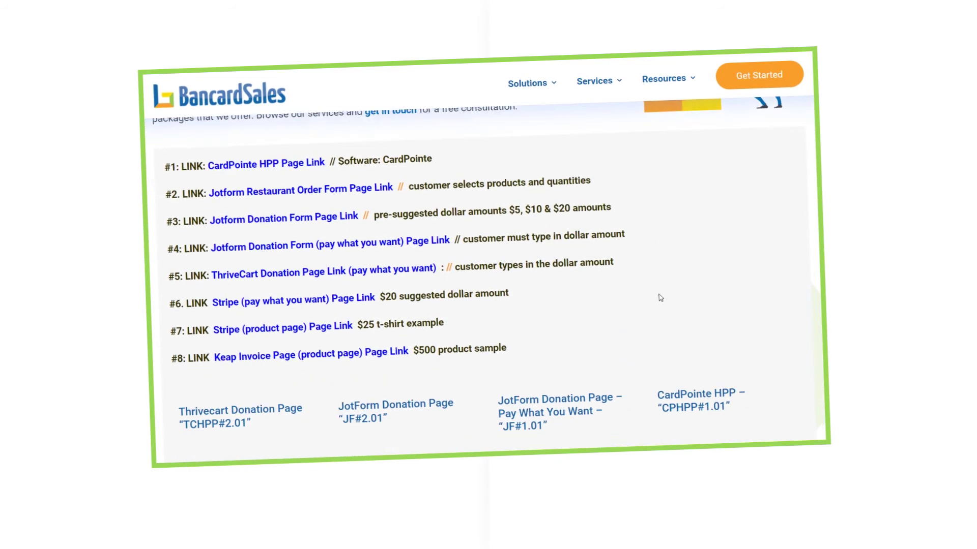
{"action": "scroll", "coordinate": [661, 298], "scroll_direction": "up", "scroll_amount": 3}
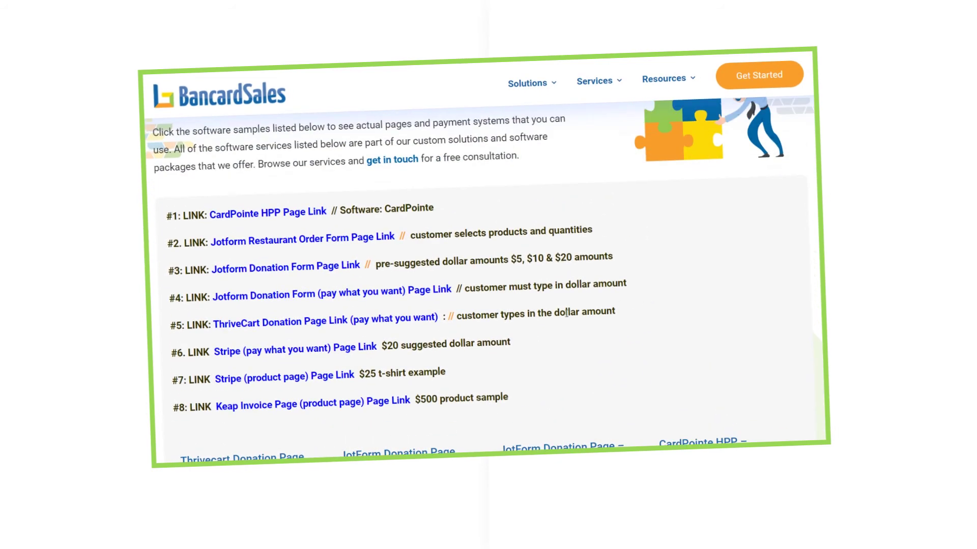
{"action": "left_click", "coordinate": [343, 350]}
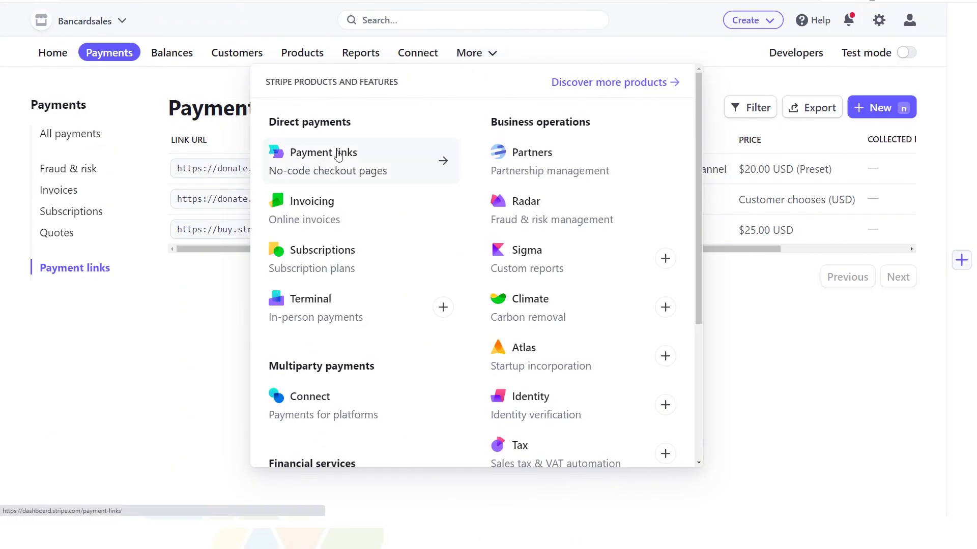
Step: Open the 'Payment Page for Bancardsales.com Youtube Channel' link and review its URL, Active status and $20.00 preset
{"action": "left_click", "coordinate": [338, 155]}
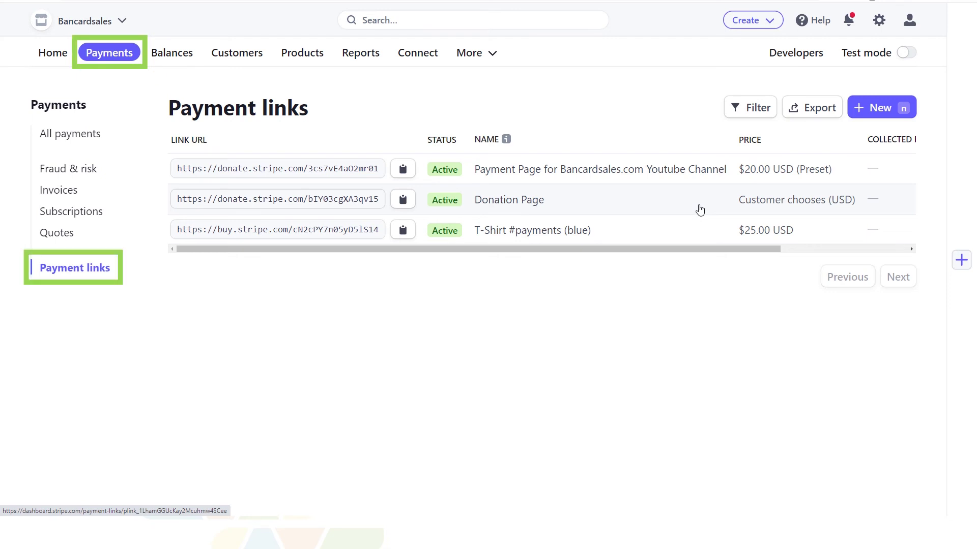
{"action": "left_click", "coordinate": [574, 167]}
{"action": "scroll", "coordinate": [485, 246], "scroll_direction": "down", "scroll_amount": 3}
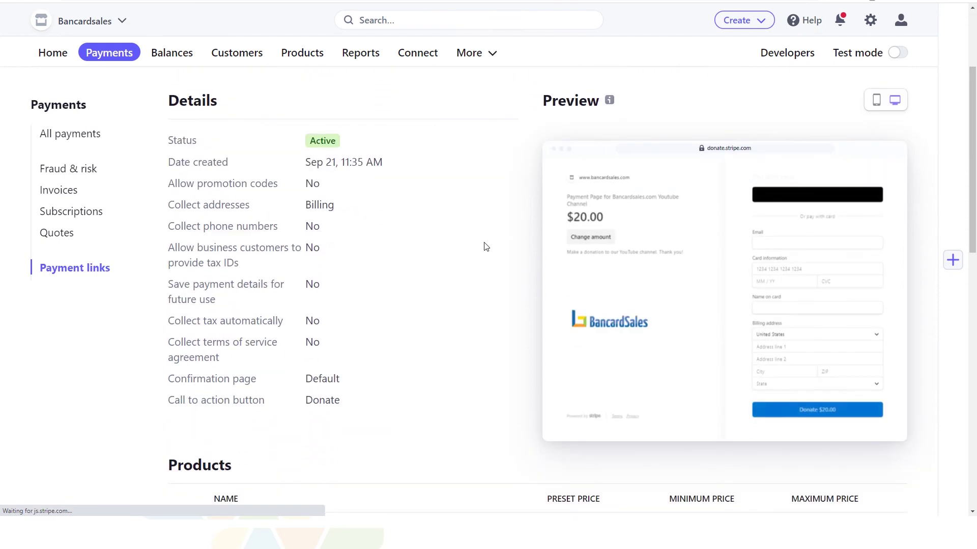
{"action": "scroll", "coordinate": [484, 246], "scroll_direction": "down", "scroll_amount": 10}
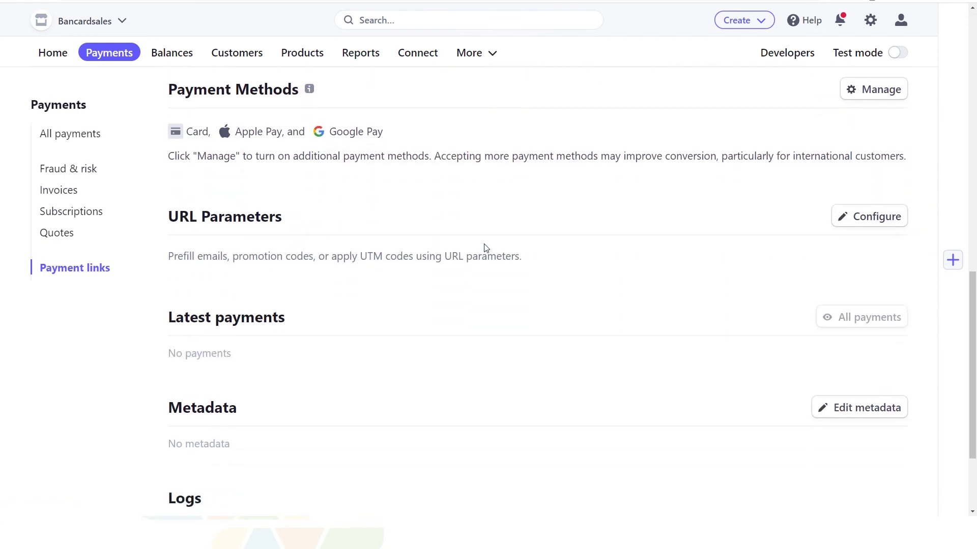
{"action": "scroll", "coordinate": [485, 248], "scroll_direction": "down", "scroll_amount": 3}
{"action": "scroll", "coordinate": [484, 248], "scroll_direction": "up", "scroll_amount": 3}
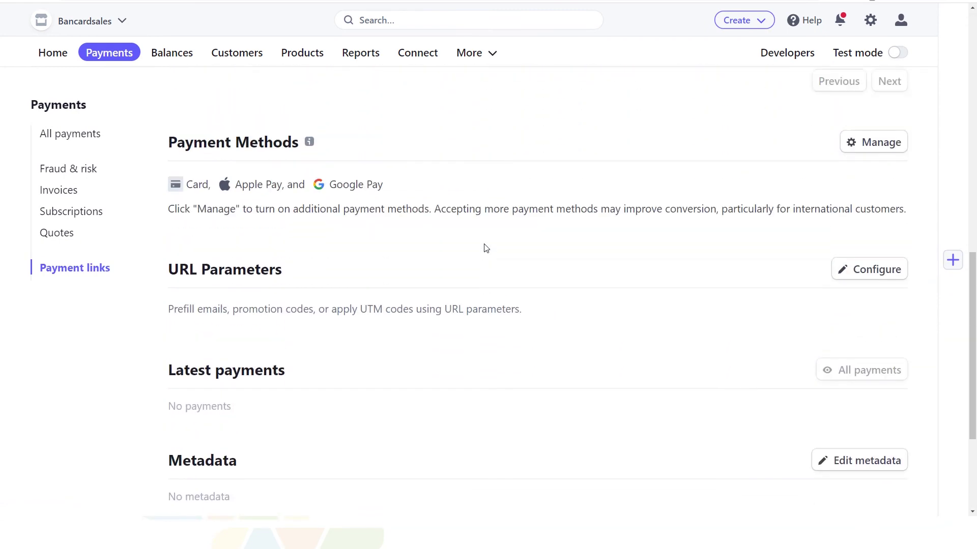
{"action": "scroll", "coordinate": [484, 247], "scroll_direction": "up", "scroll_amount": 3}
{"action": "scroll", "coordinate": [485, 248], "scroll_direction": "up", "scroll_amount": 3}
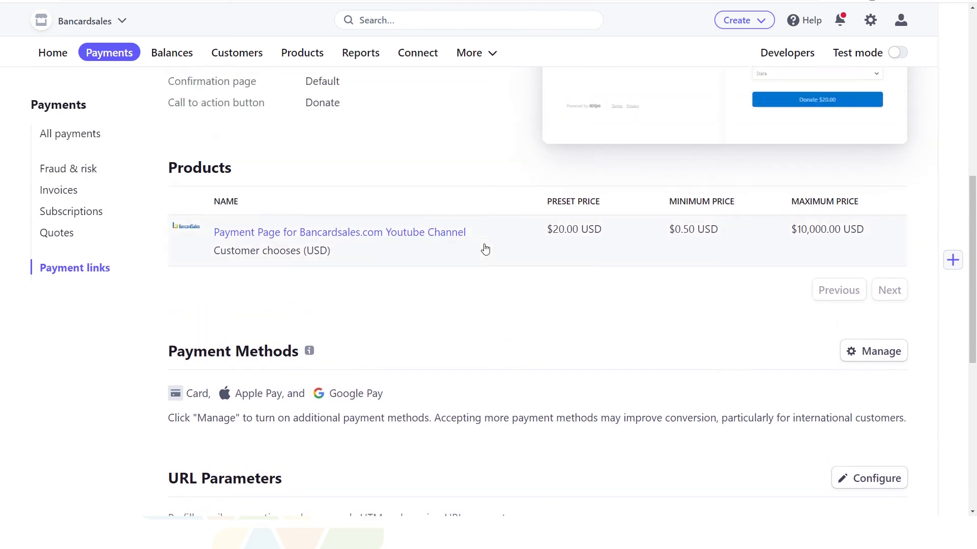
{"action": "scroll", "coordinate": [485, 248], "scroll_direction": "up", "scroll_amount": 5}
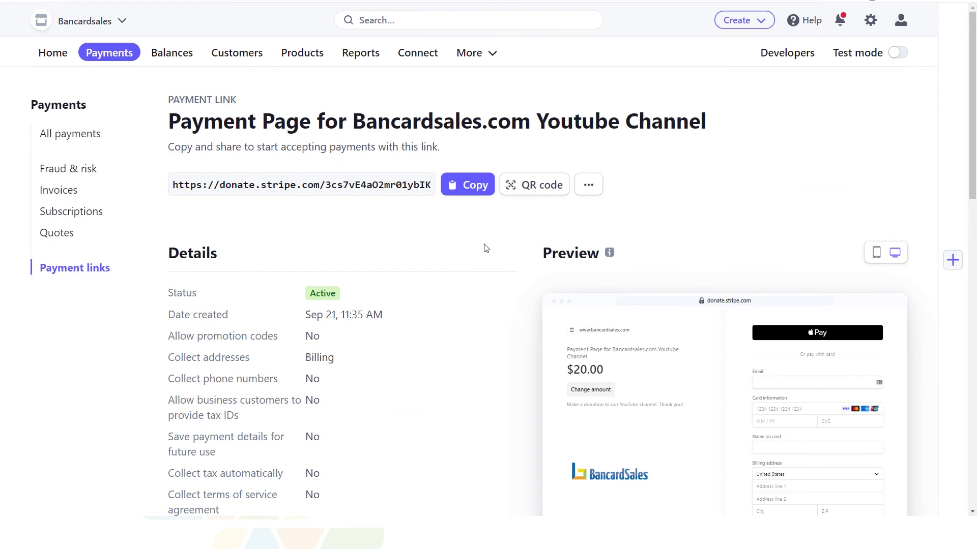
{"action": "left_click", "coordinate": [539, 187]}
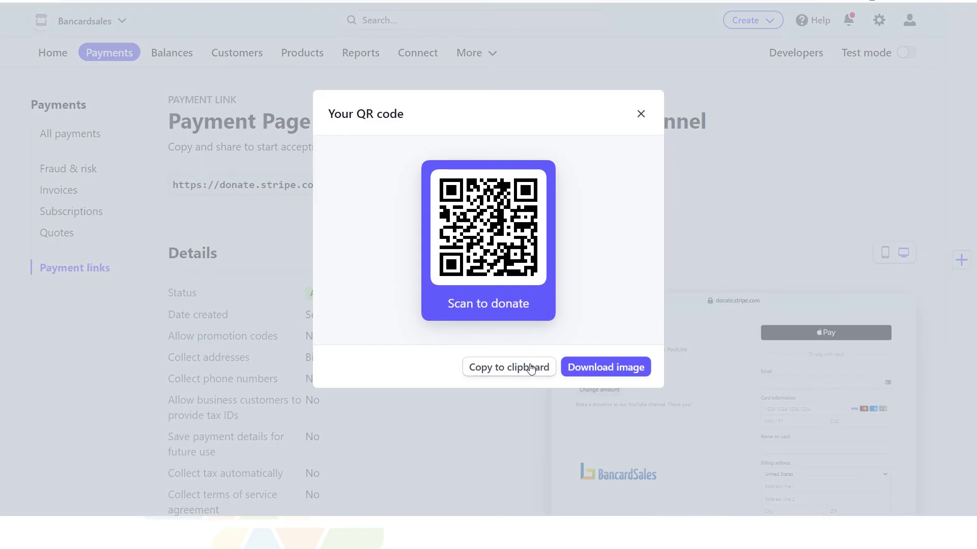
{"action": "left_click", "coordinate": [640, 114]}
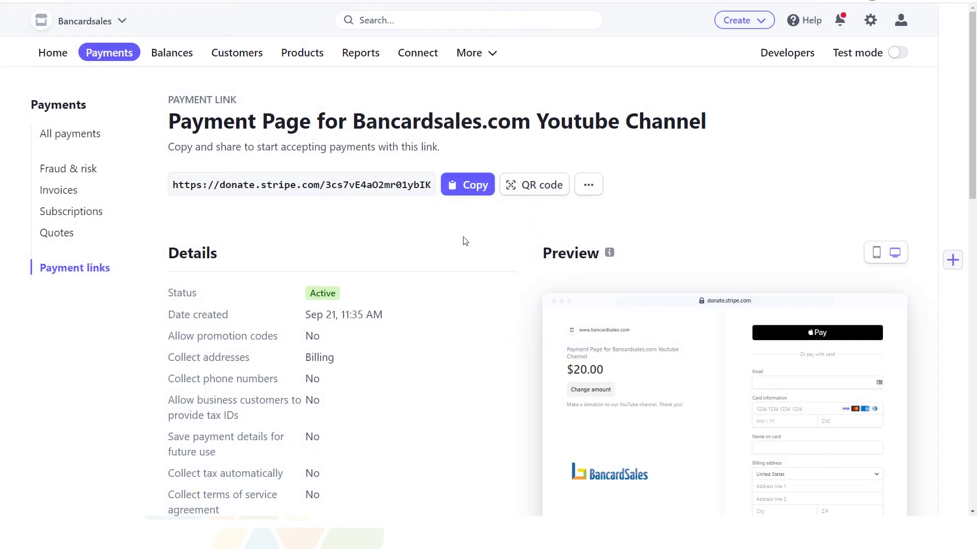
{"action": "scroll", "coordinate": [883, 255], "scroll_direction": "down", "scroll_amount": 2}
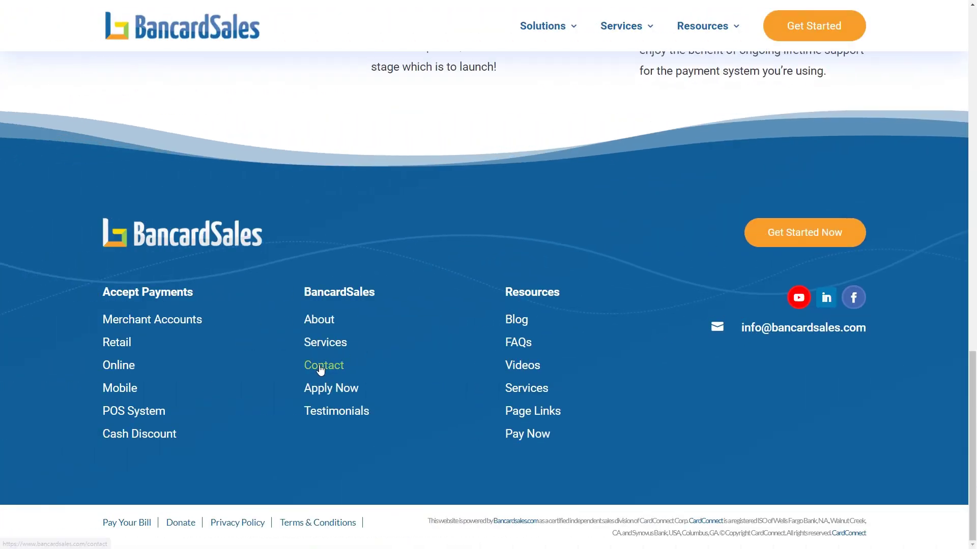
Step: From the Contact page, pick the 30-minute Payment System Consultation call to see date and time slots
{"action": "left_click", "coordinate": [320, 368]}
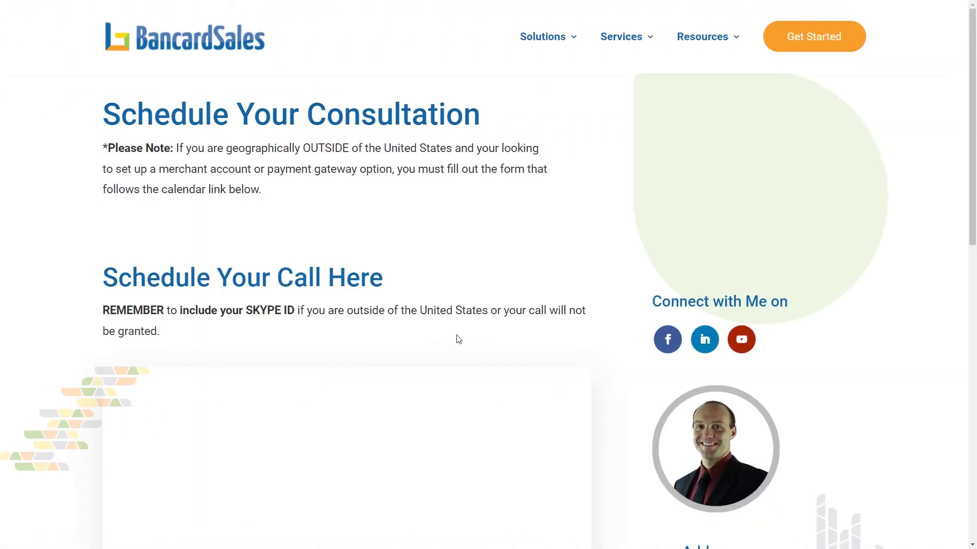
{"action": "scroll", "coordinate": [616, 314], "scroll_direction": "down", "scroll_amount": 5}
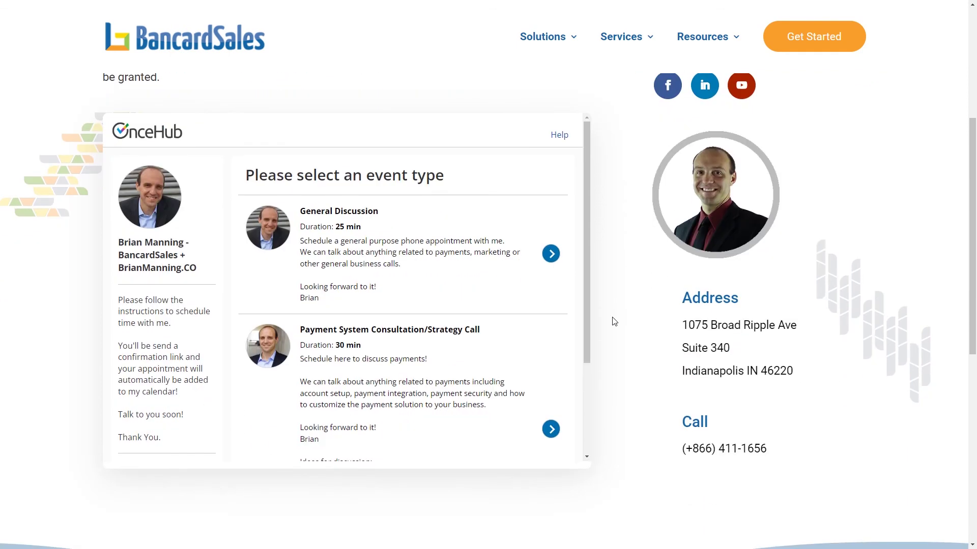
{"action": "left_click", "coordinate": [551, 428]}
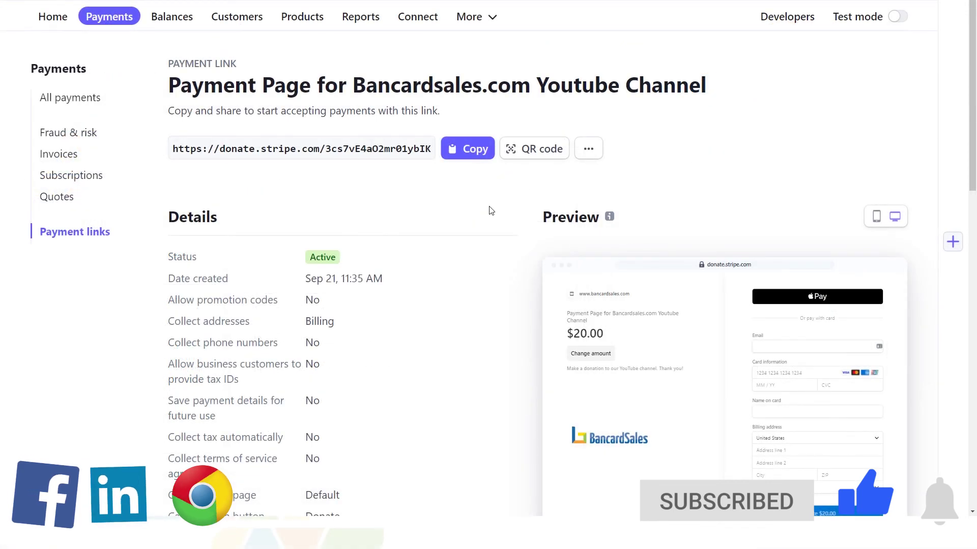
{"action": "scroll", "coordinate": [491, 211], "scroll_direction": "down", "scroll_amount": 1}
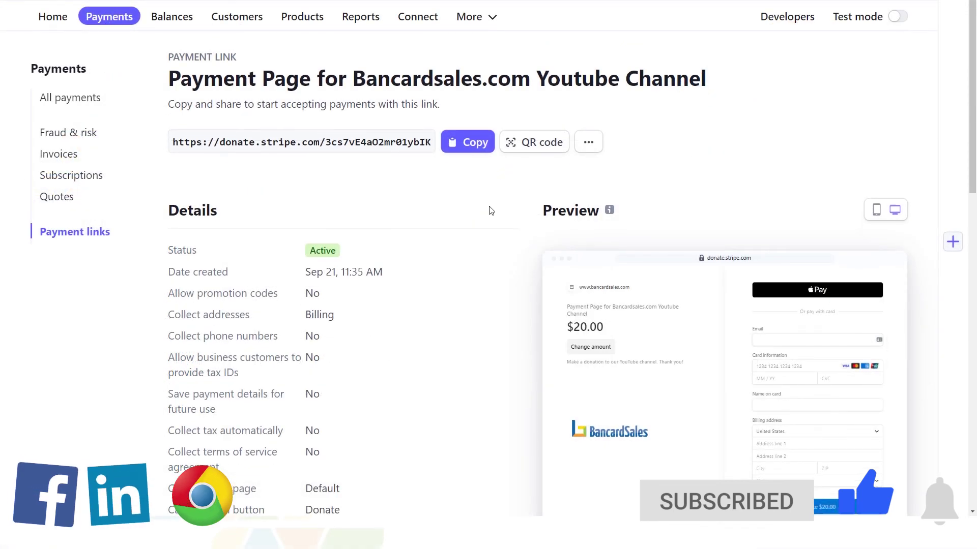